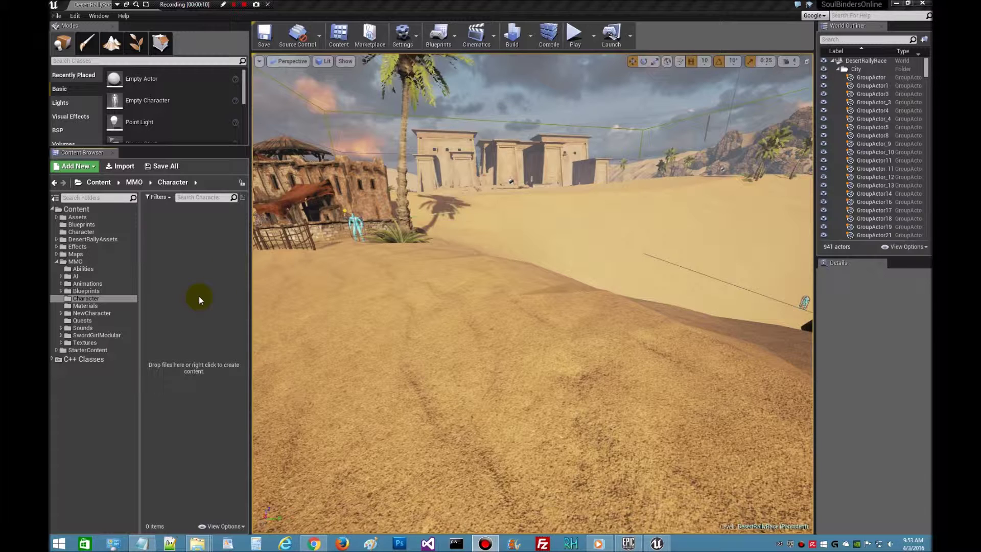
Create a new folder named MaleHumanFitBase inside the Character folder
{"action": "left_click", "coordinate": [184, 269]}
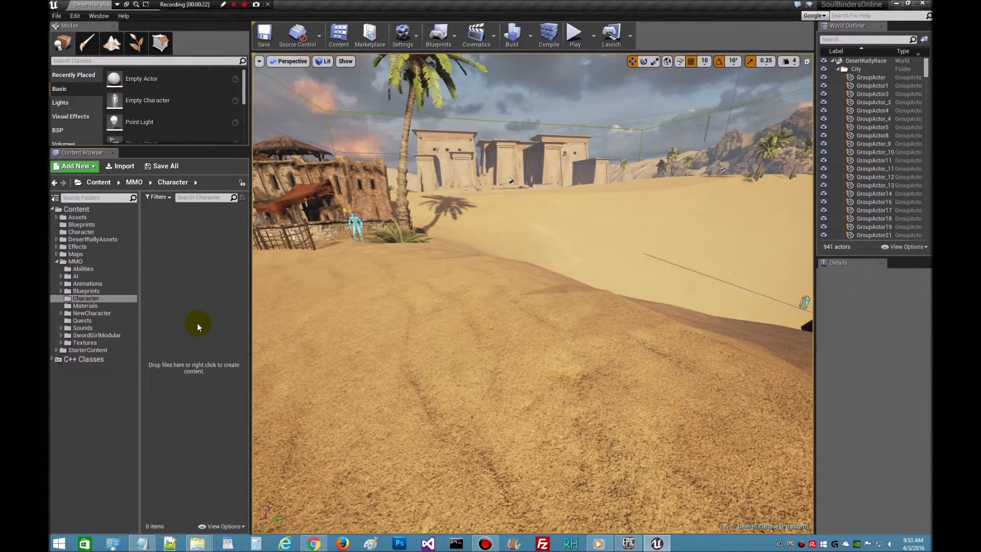
{"action": "right_click", "coordinate": [175, 284]}
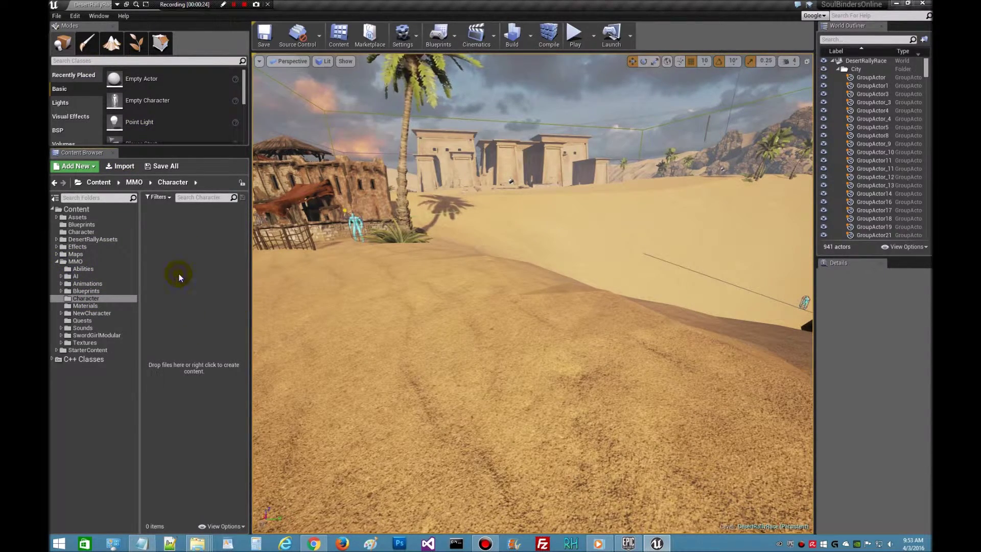
{"action": "left_click", "coordinate": [219, 282]}
{"action": "type", "text": "Male"}
{"action": "type", "text": "Human"}
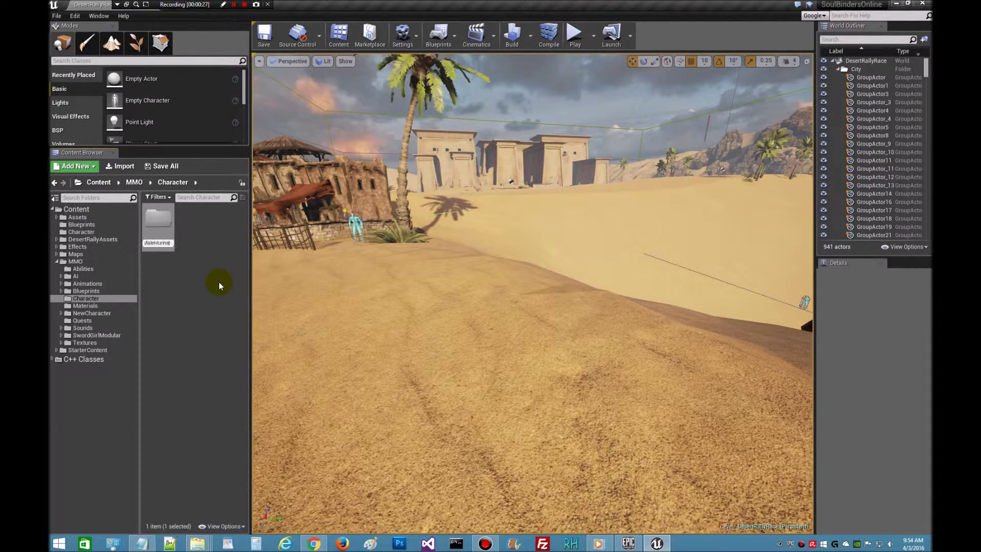
{"action": "type", "text": "FitBase"}
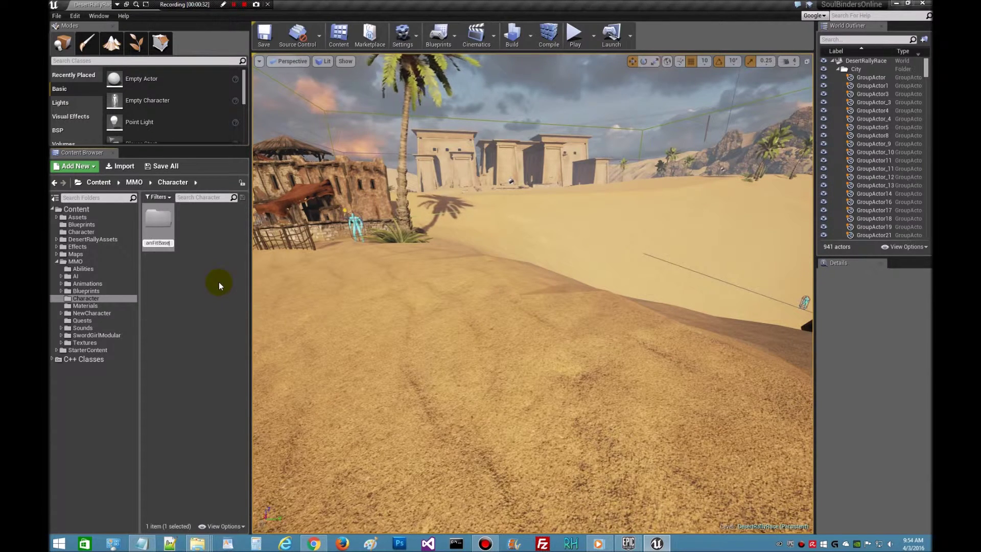
{"action": "key", "text": "Return"}
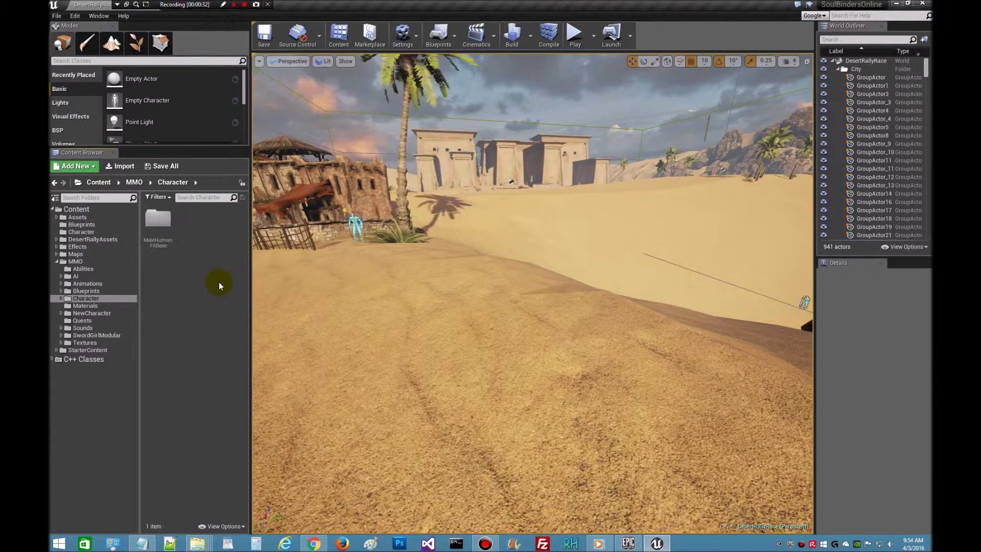
Inside MaleHumanFitBase, add subfolders named Animation, Mats and MOdular
{"action": "double_click", "coordinate": [161, 230]}
{"action": "right_click", "coordinate": [164, 243]}
{"action": "left_click", "coordinate": [199, 250]}
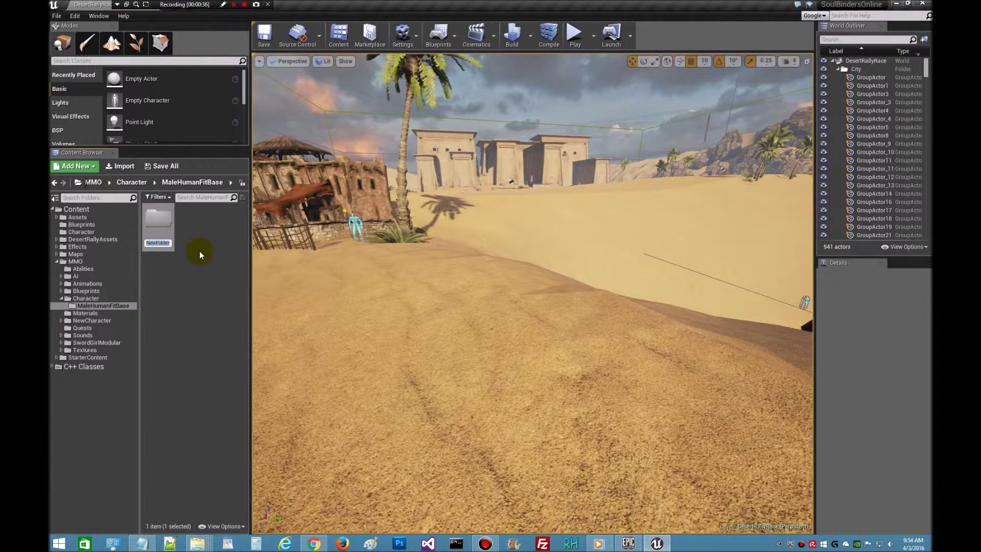
{"action": "type", "text": "Animation"}
{"action": "key", "text": "Return"}
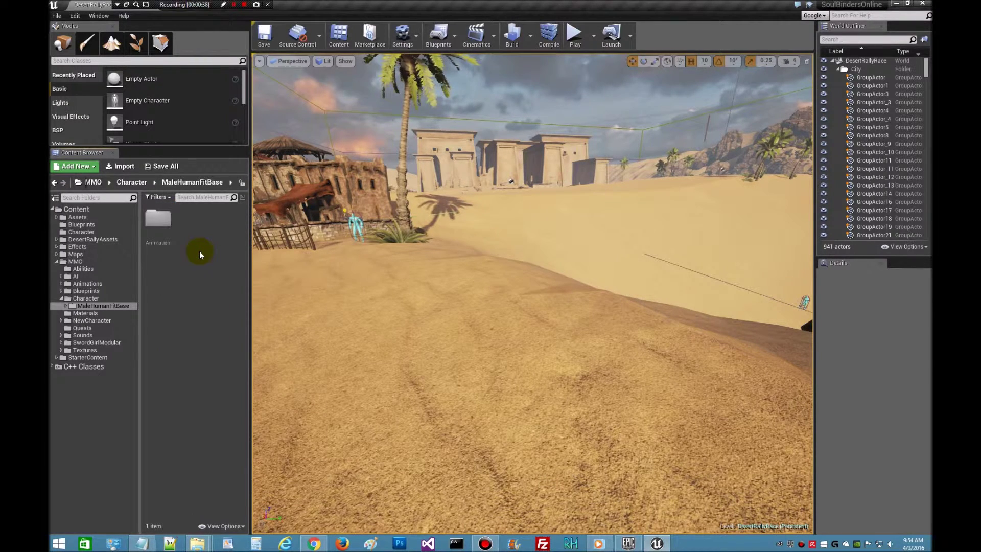
{"action": "right_click", "coordinate": [192, 285]}
{"action": "left_click", "coordinate": [225, 286]}
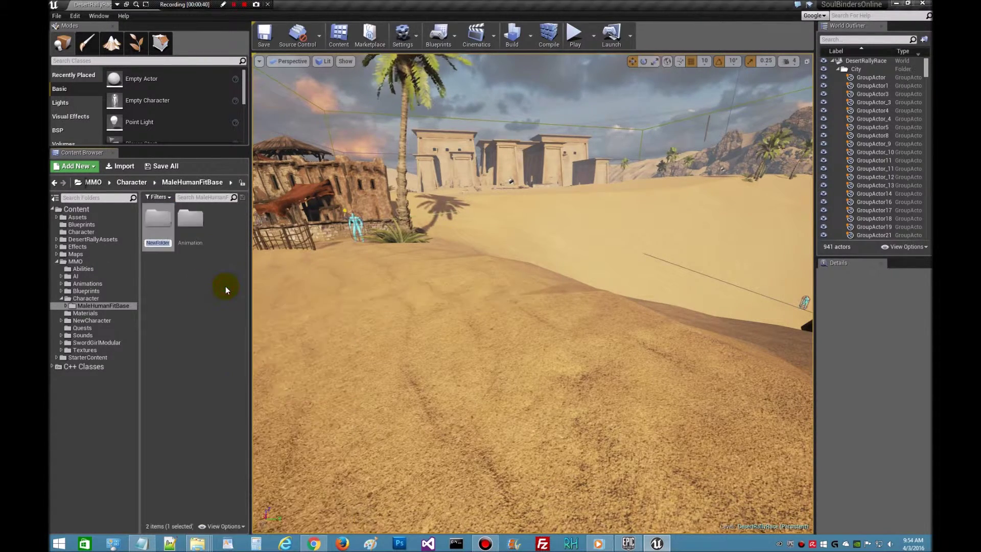
{"action": "type", "text": "Mats"}
{"action": "left_click", "coordinate": [199, 274]}
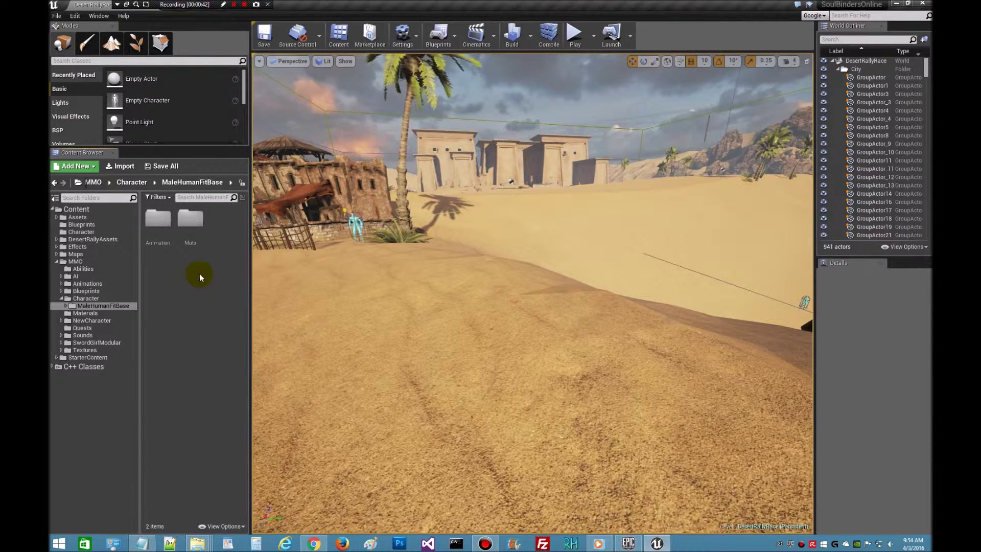
{"action": "right_click", "coordinate": [198, 286]}
{"action": "left_click", "coordinate": [221, 282]}
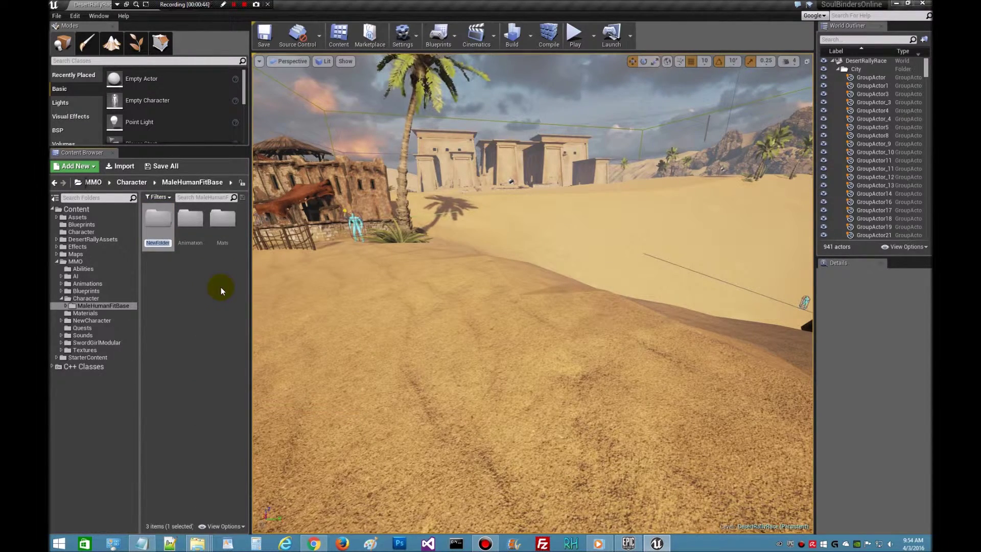
{"action": "type", "text": "MOdular"}
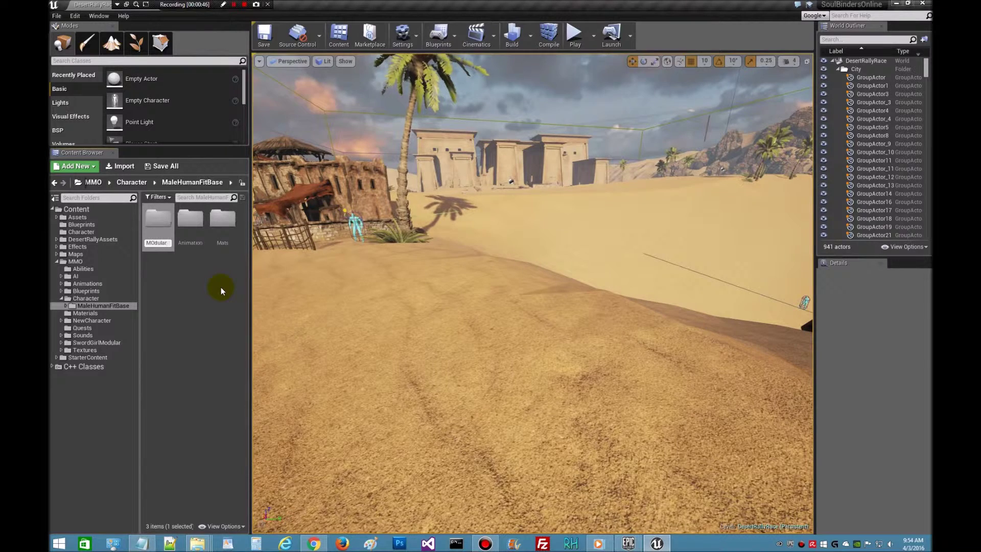
{"action": "key", "text": "Return"}
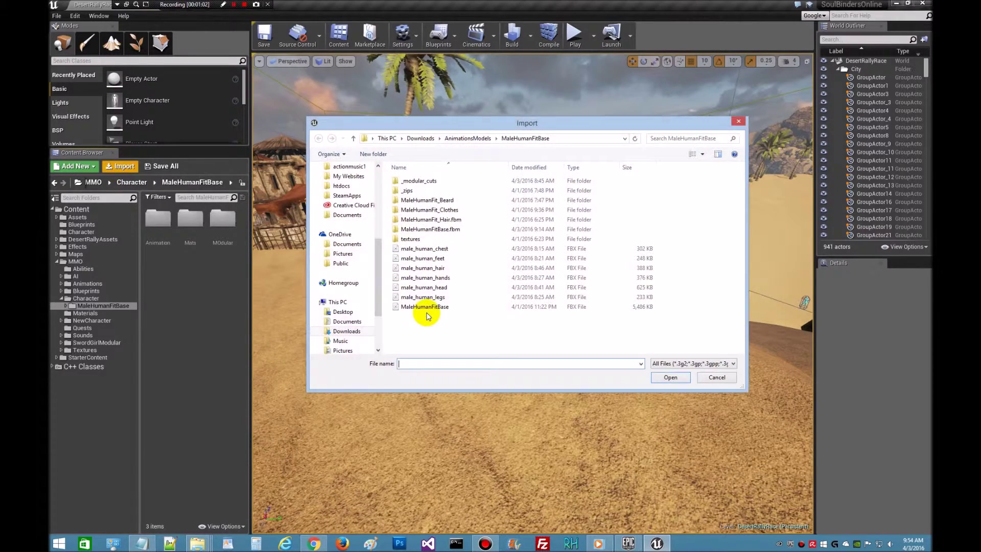
Import MaleHumanFitBase.fbx with Import Materials and Textures off and Use T0 As Ref Pose on
{"action": "left_click", "coordinate": [432, 308]}
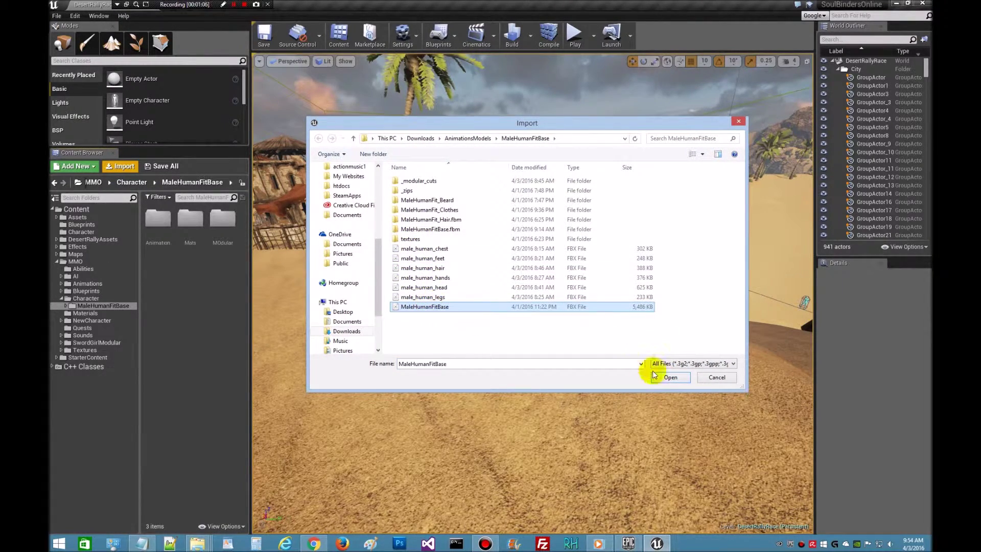
{"action": "left_click", "coordinate": [669, 378]}
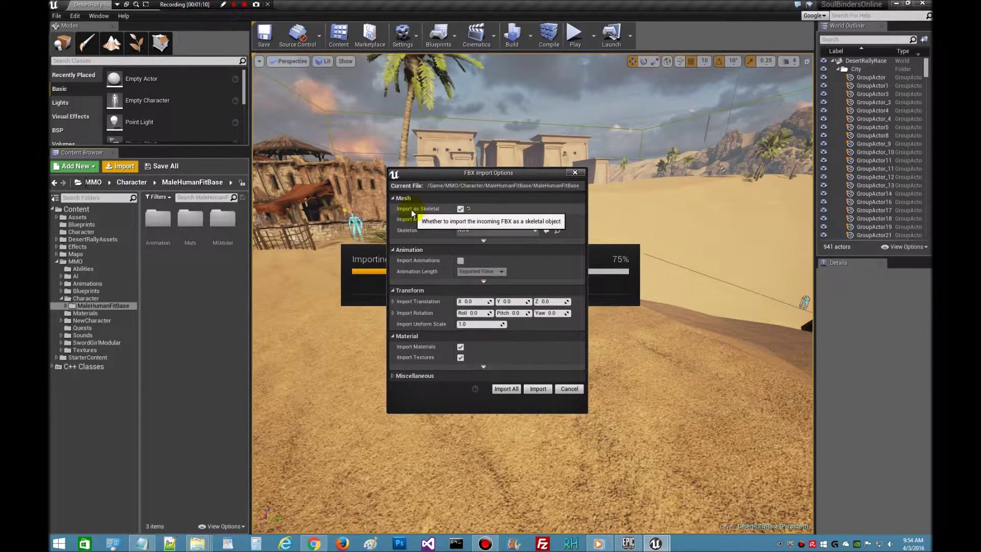
{"action": "left_click", "coordinate": [460, 358]}
{"action": "left_click", "coordinate": [461, 346]}
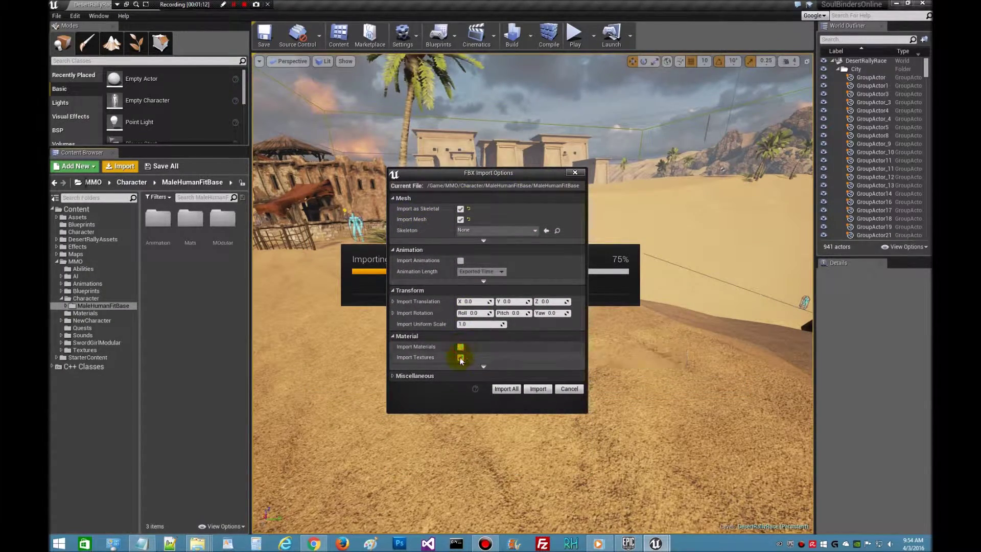
{"action": "left_click", "coordinate": [483, 241]}
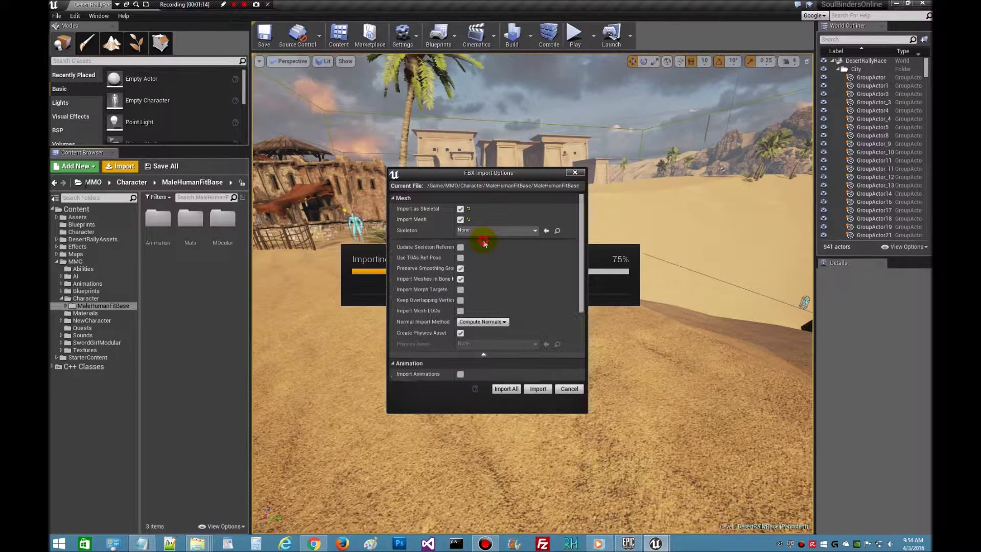
{"action": "left_click", "coordinate": [461, 257]}
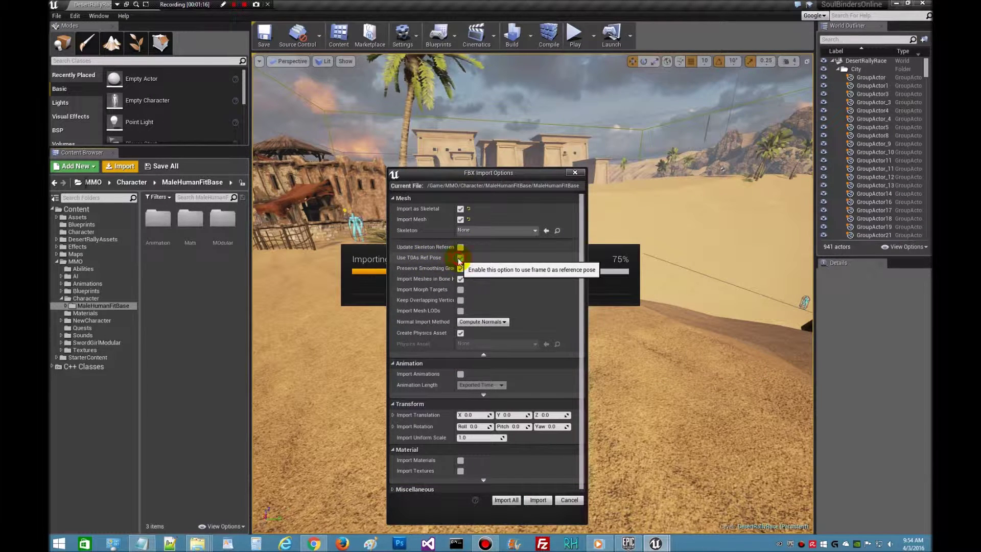
{"action": "left_click", "coordinate": [537, 500]}
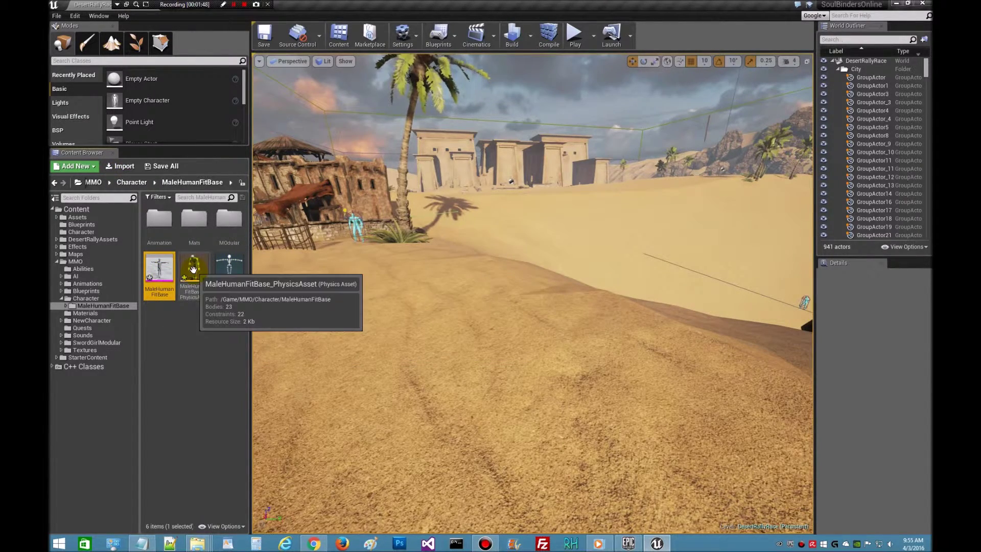
Save the imported mesh, PhysicsAsset and Skeleton together
{"action": "left_click", "coordinate": [232, 267]}
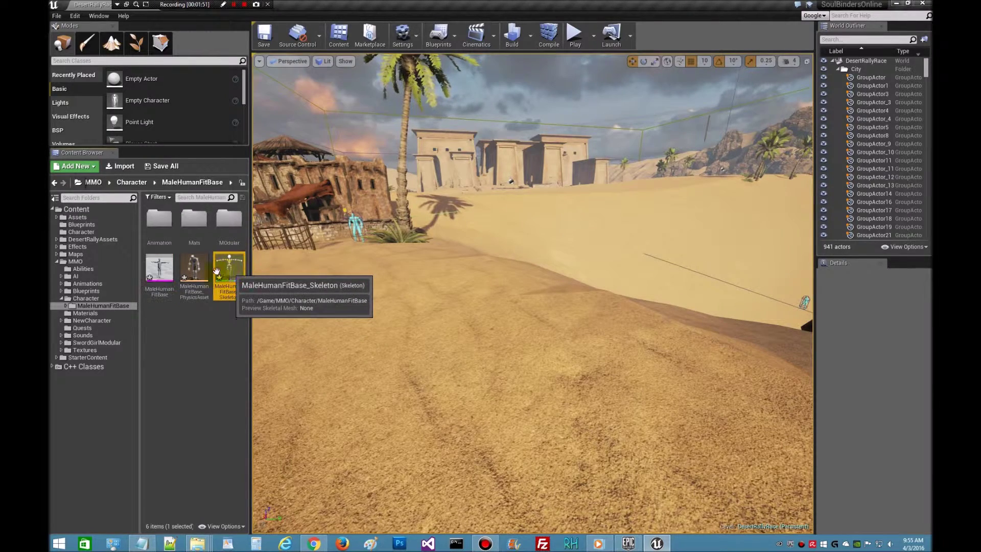
{"action": "left_click", "coordinate": [160, 267], "text": "shift"}
{"action": "right_click", "coordinate": [186, 270]}
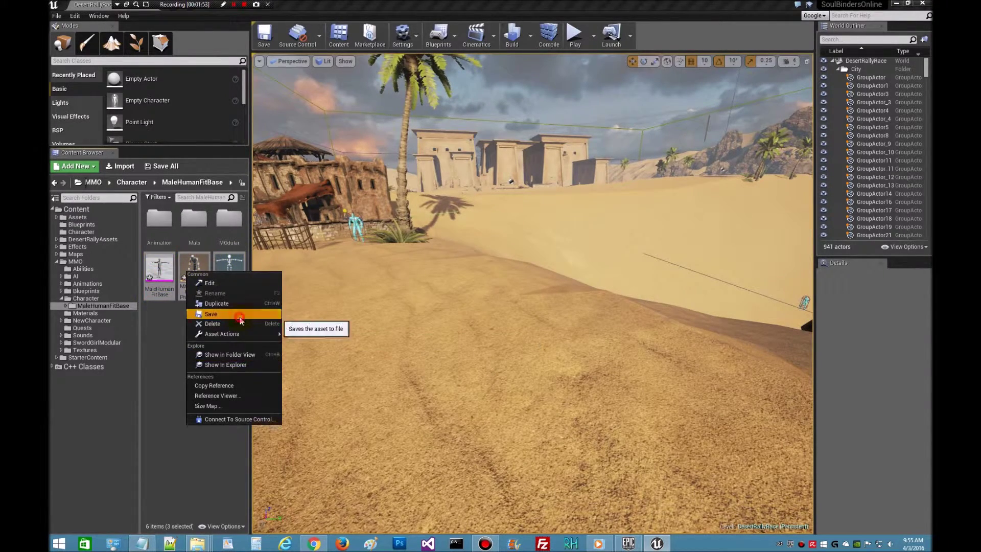
{"action": "left_click", "coordinate": [240, 316]}
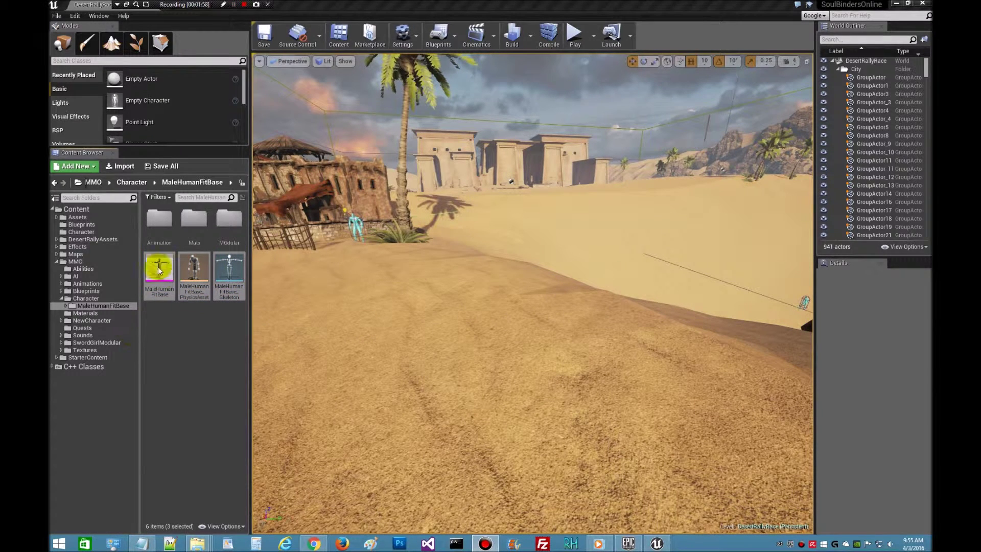
Preview the MaleHumanFitBase mesh in its editor, close it, and enter the Animation folder
{"action": "mouse_move", "coordinate": [159, 270]}
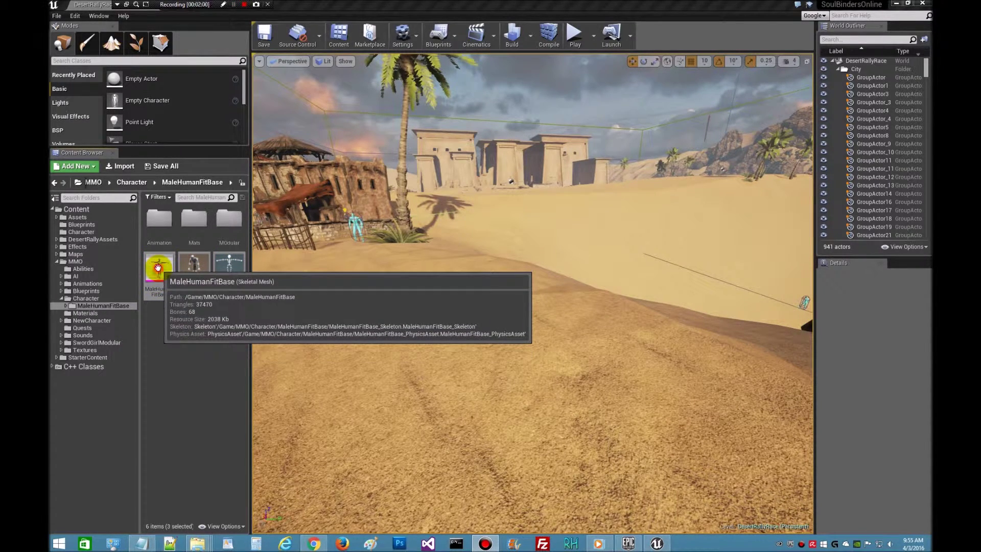
{"action": "double_click", "coordinate": [158, 268]}
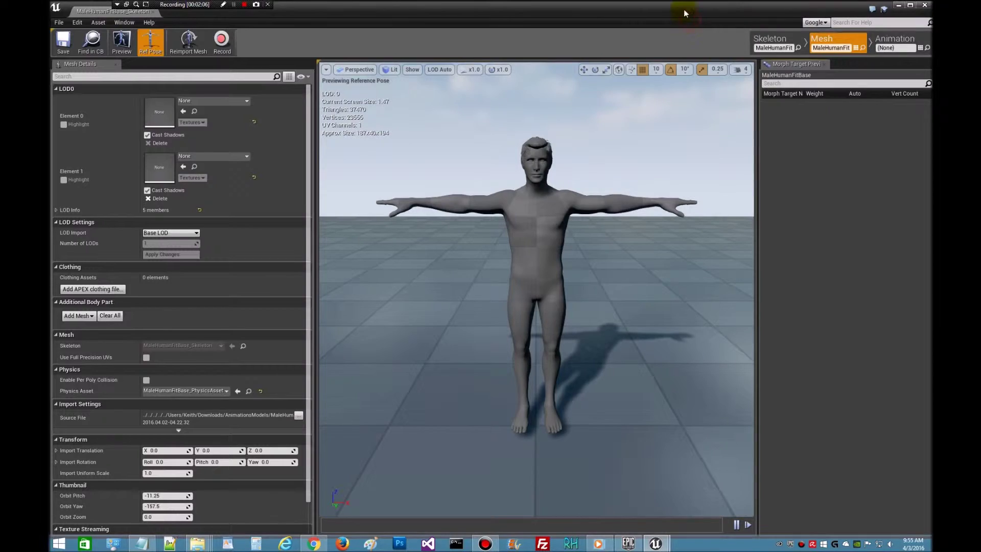
{"action": "left_click_drag", "start_coordinate": [685, 15], "coordinate": [717, 53]}
{"action": "left_click", "coordinate": [863, 47]}
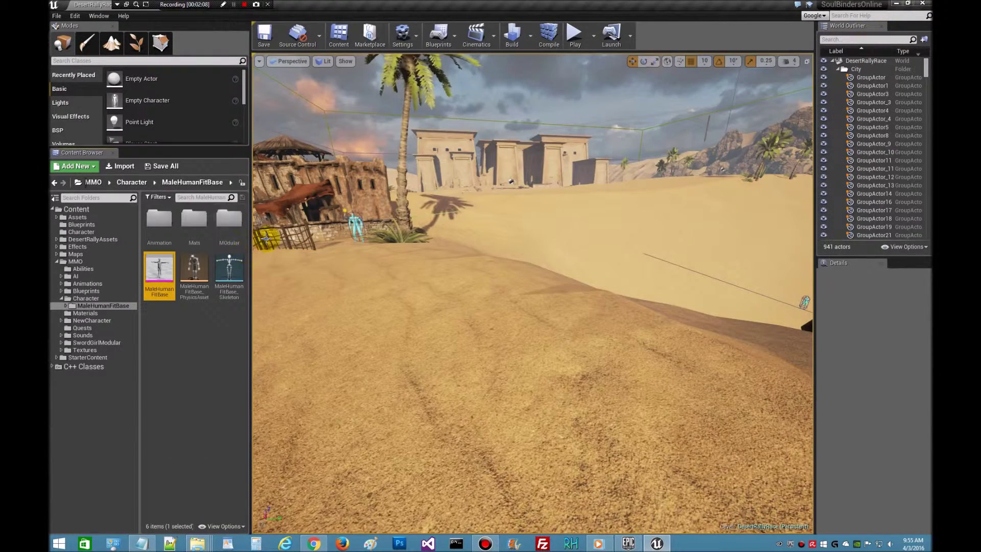
{"action": "double_click", "coordinate": [158, 222]}
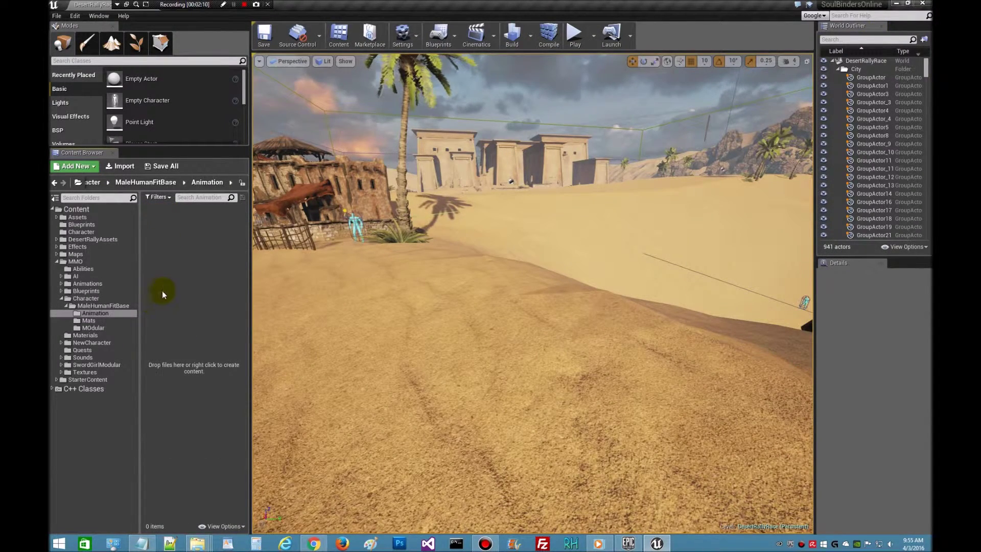
Import the idle animation from Idle_Pack using MaleHumanFitBase_Skeleton
{"action": "left_click", "coordinate": [124, 166]}
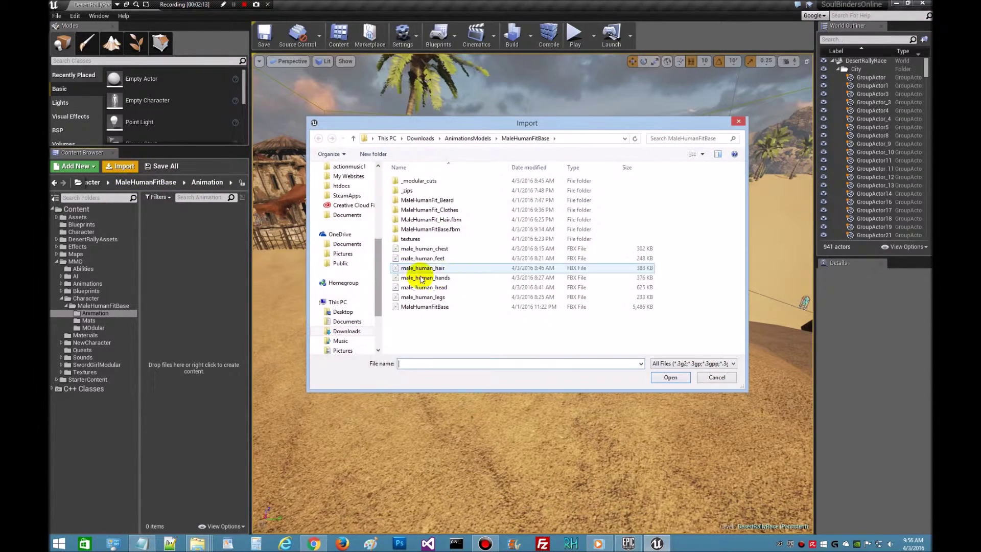
{"action": "left_click", "coordinate": [468, 138]}
{"action": "double_click", "coordinate": [438, 190]}
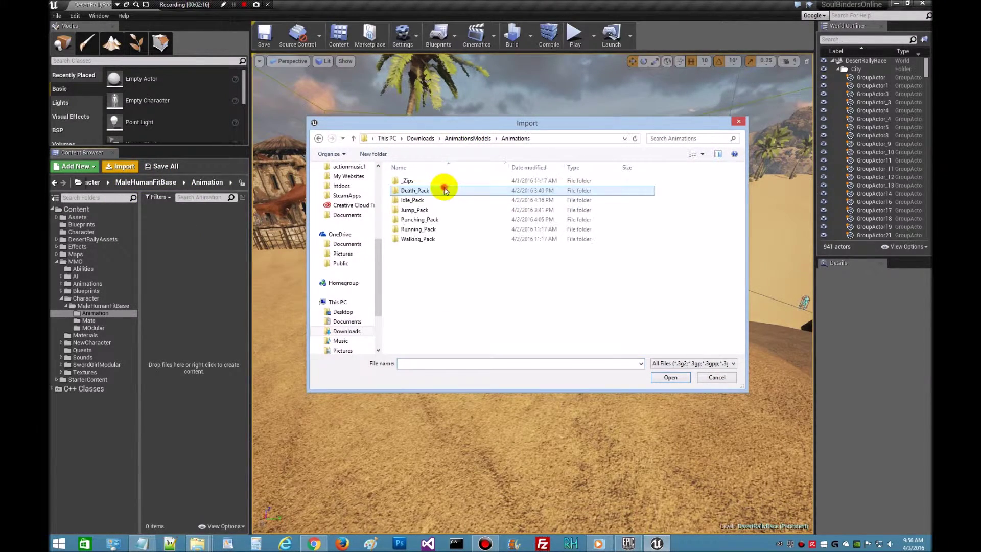
{"action": "double_click", "coordinate": [454, 202]}
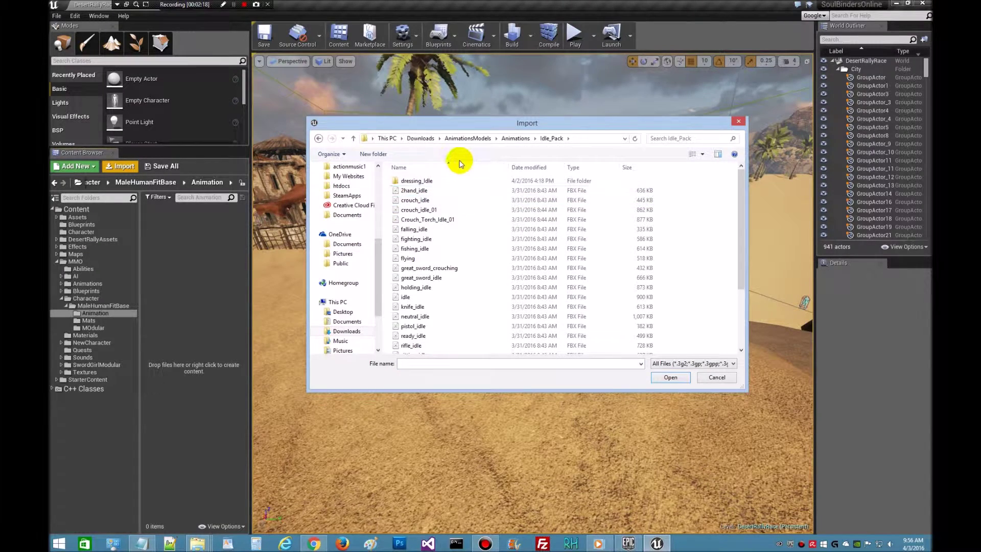
{"action": "left_click", "coordinate": [427, 300]}
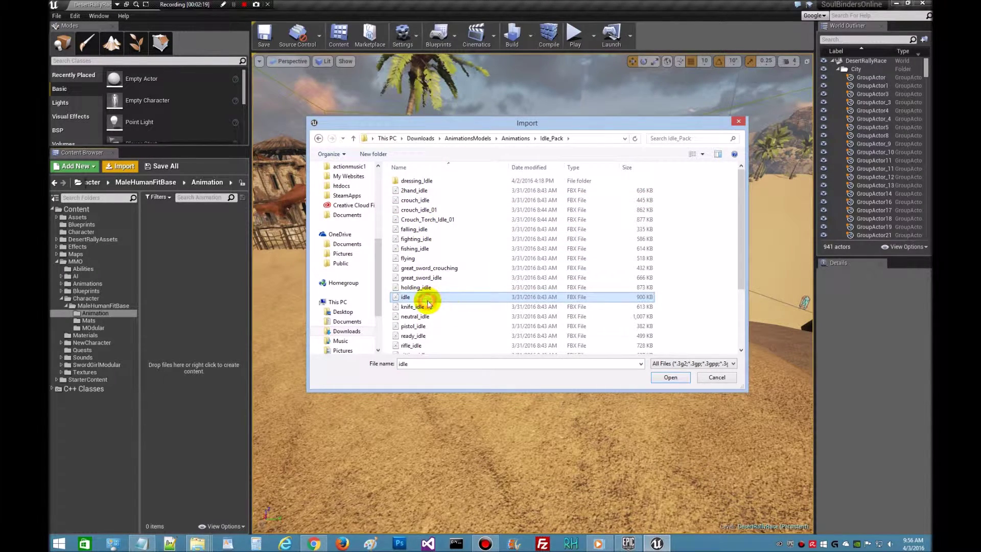
{"action": "left_click", "coordinate": [669, 377]}
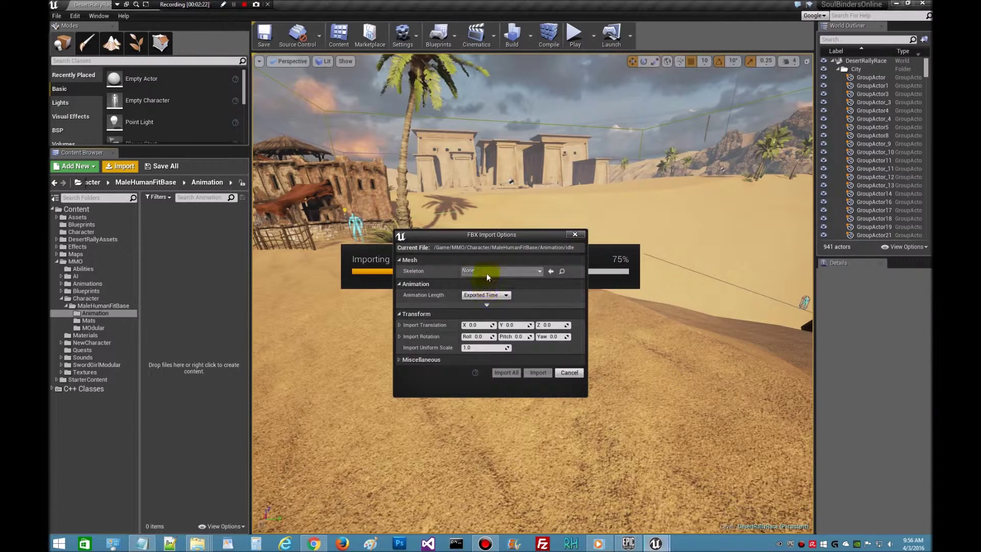
{"action": "left_click", "coordinate": [504, 271]}
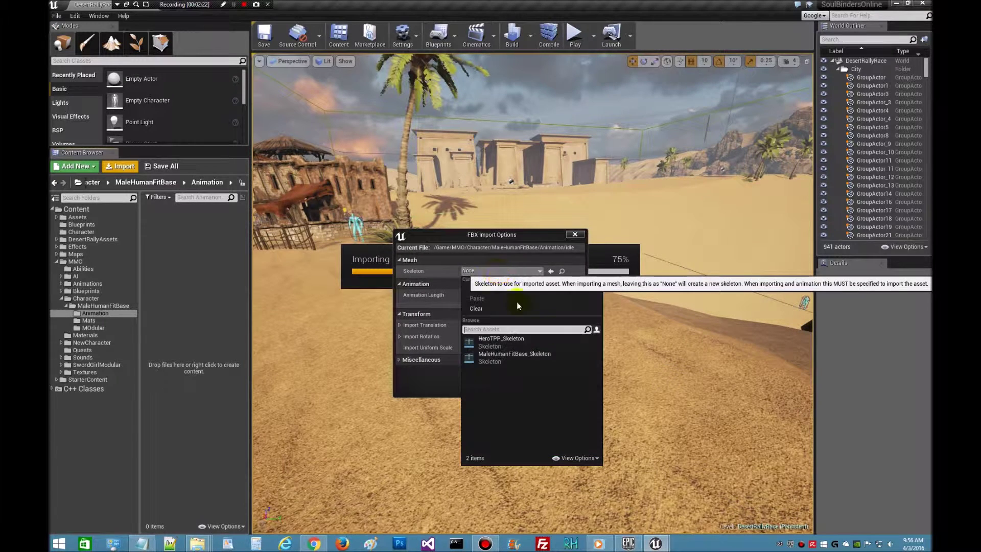
{"action": "left_click", "coordinate": [506, 357]}
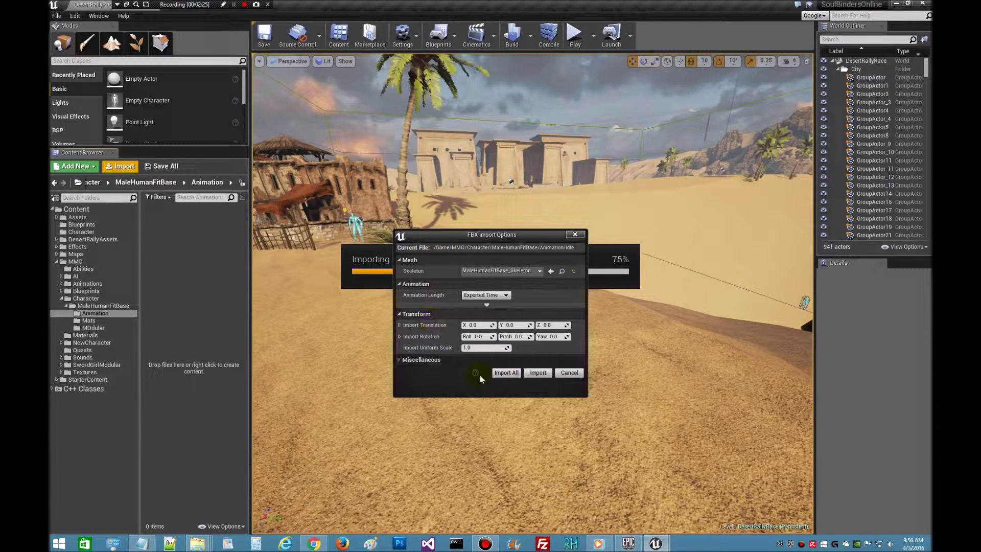
{"action": "left_click", "coordinate": [538, 374]}
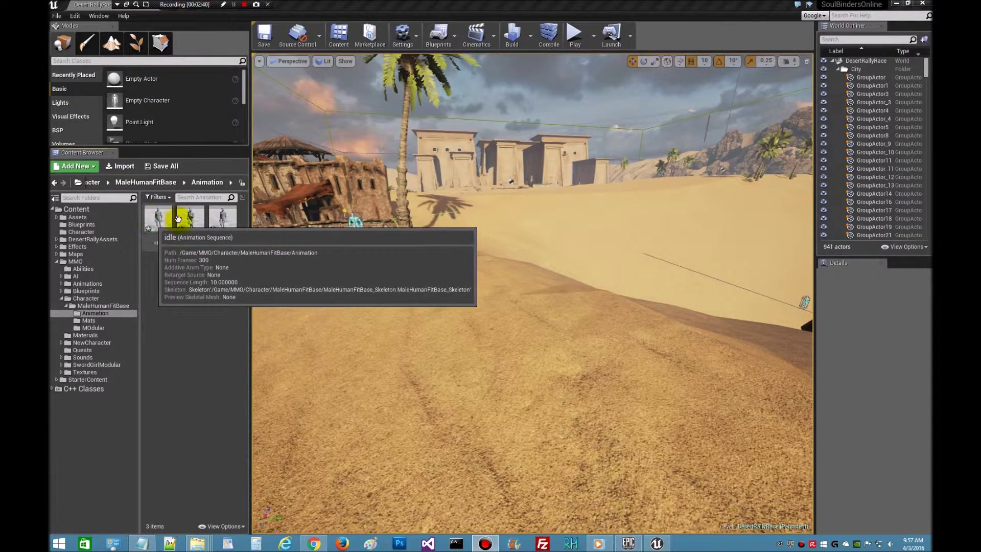
Save the idle, running and walk animation sequences
{"action": "mouse_move", "coordinate": [196, 216]}
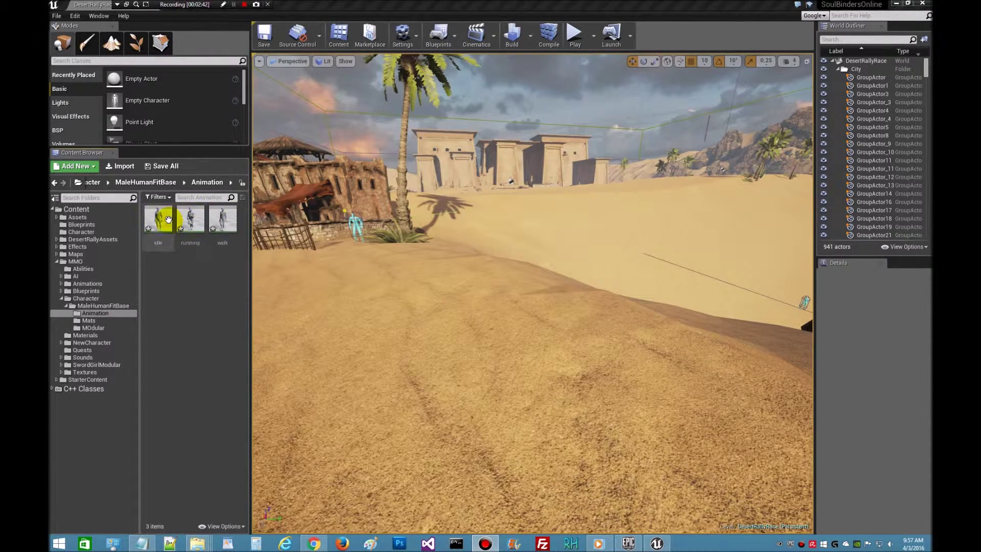
{"action": "left_click", "coordinate": [225, 224]}
{"action": "left_click", "coordinate": [158, 218], "text": "shift"}
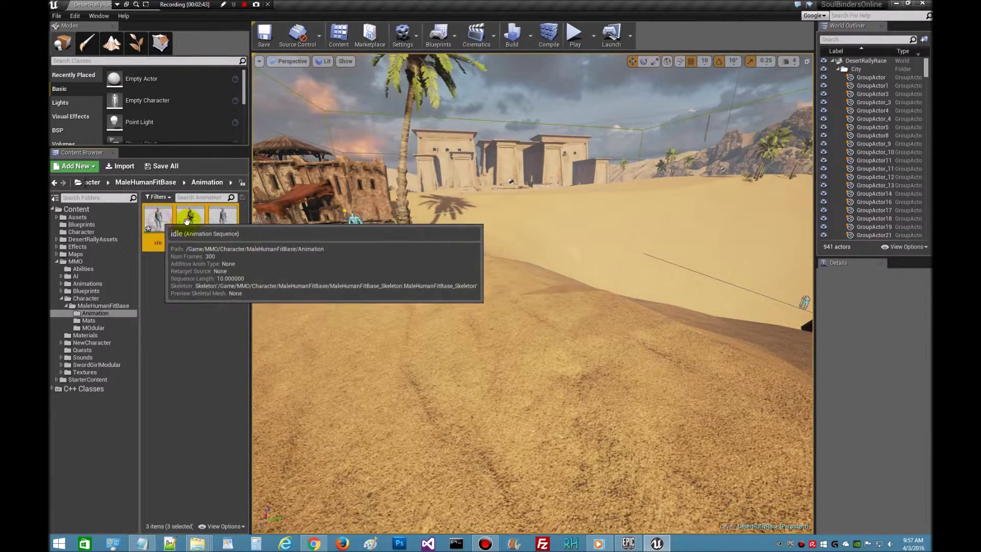
{"action": "right_click", "coordinate": [188, 222]}
{"action": "left_click", "coordinate": [232, 357]}
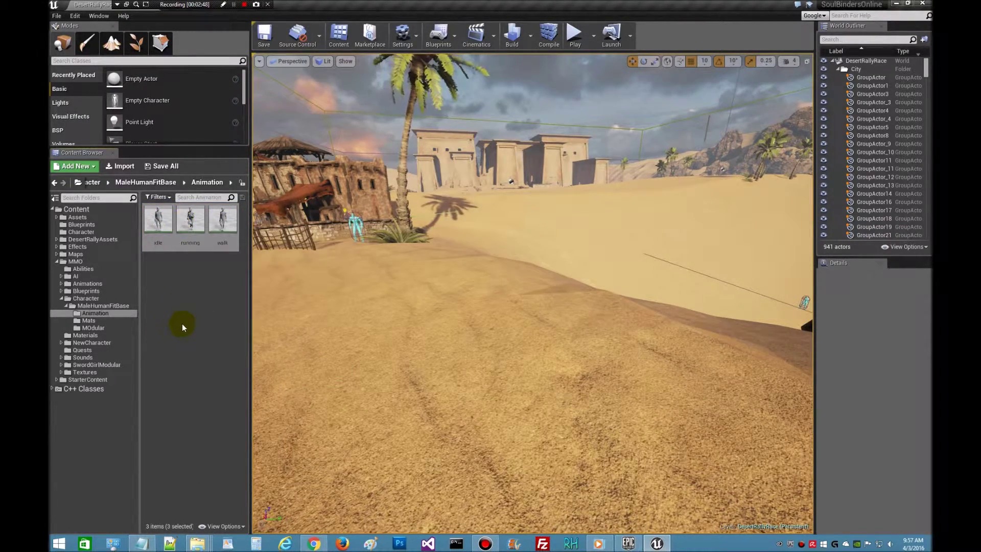
In MOdular, select the male_human body-part FBX files from the MaleHumanFitBase source folder for import
{"action": "left_click", "coordinate": [97, 328]}
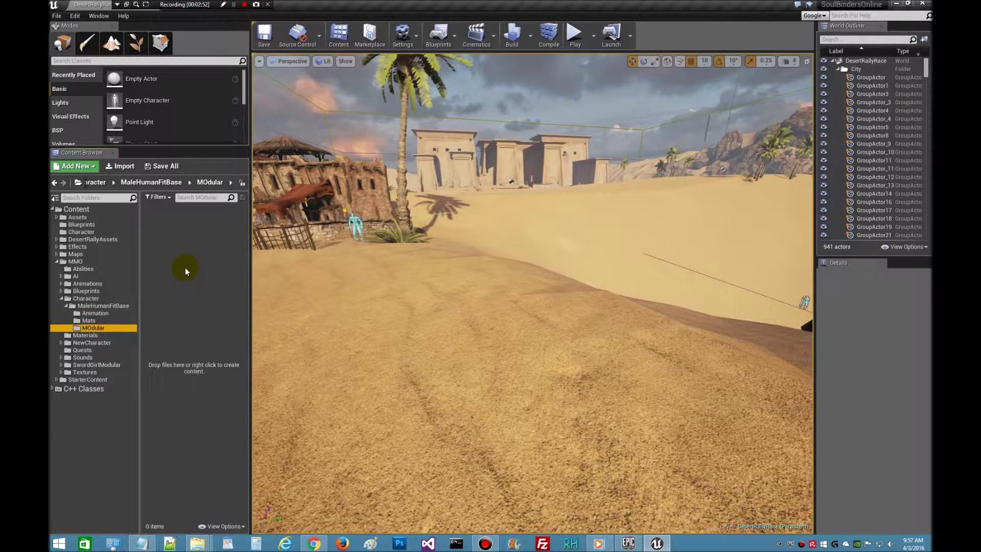
{"action": "left_click", "coordinate": [120, 166]}
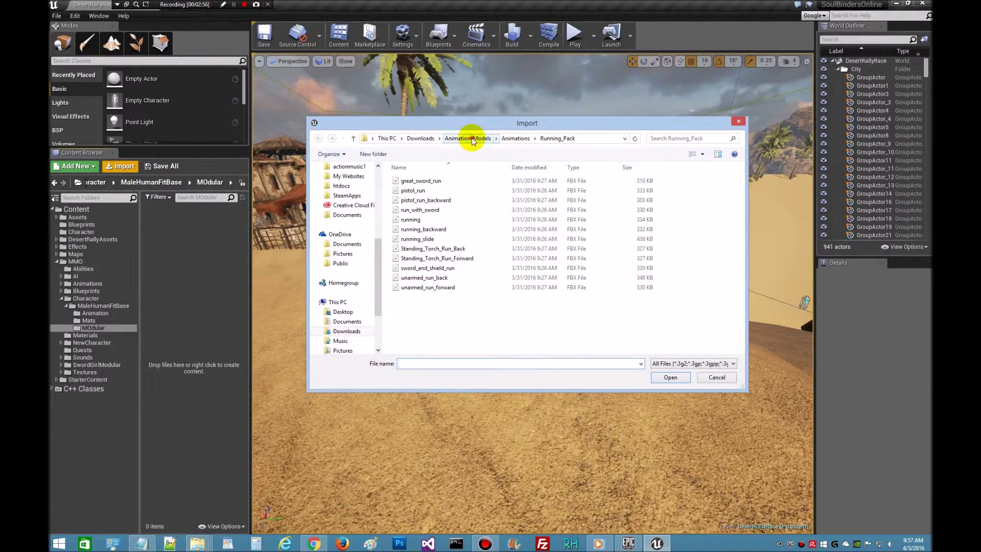
{"action": "left_click", "coordinate": [472, 138]}
{"action": "double_click", "coordinate": [437, 208]}
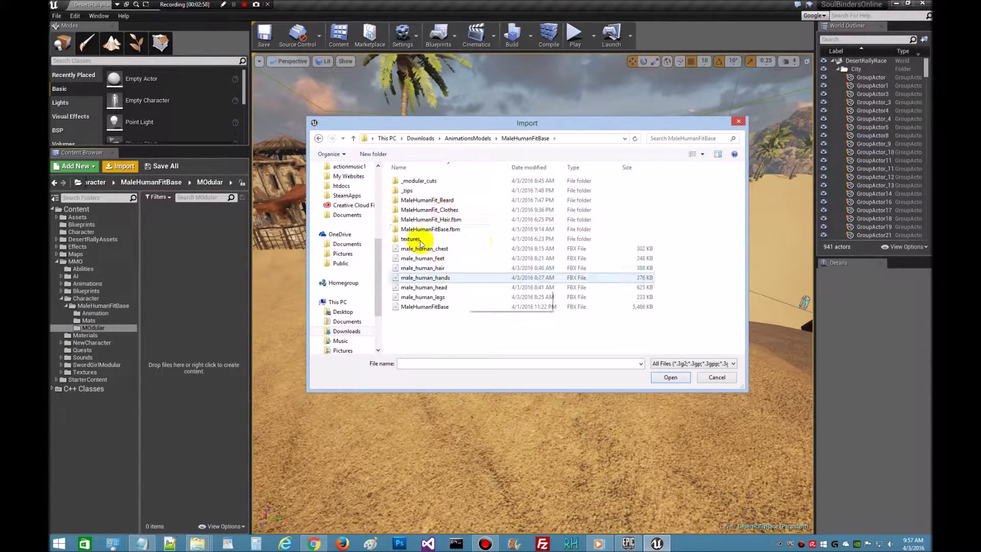
{"action": "left_click", "coordinate": [455, 250]}
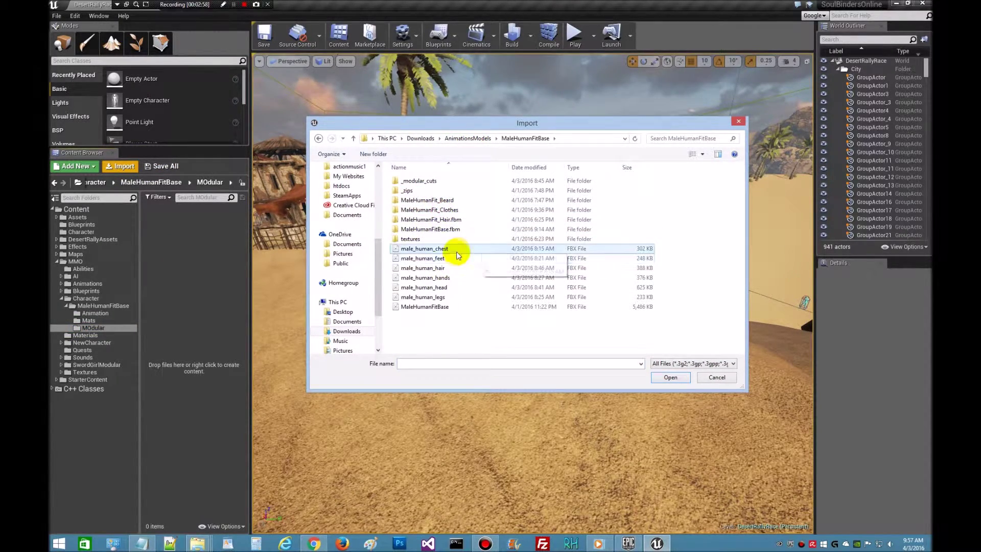
{"action": "left_click", "coordinate": [462, 287], "text": "shift"}
{"action": "left_click", "coordinate": [670, 377]}
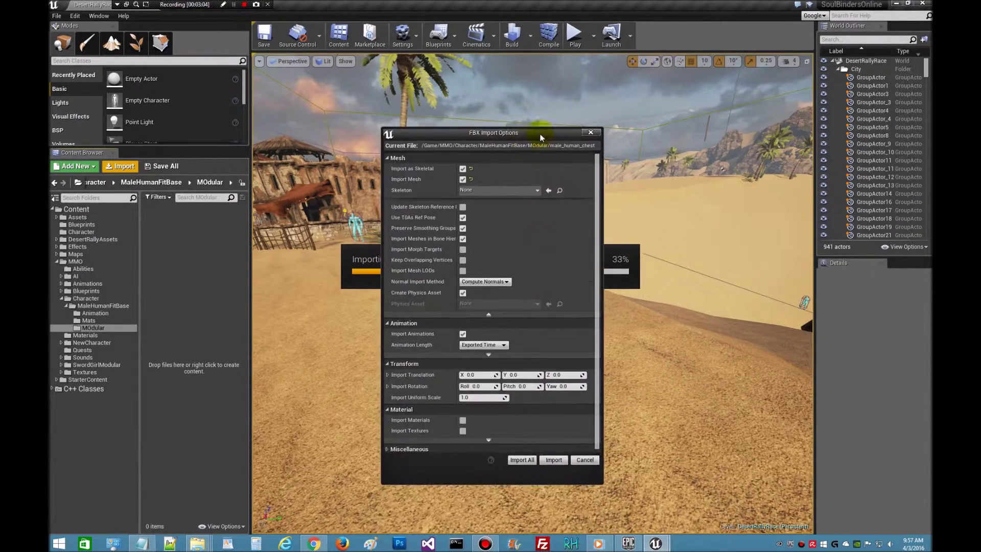
Import all of them on MaleHumanFitBase_Skeleton with materials and textures but no animations
{"action": "left_click", "coordinate": [535, 191]}
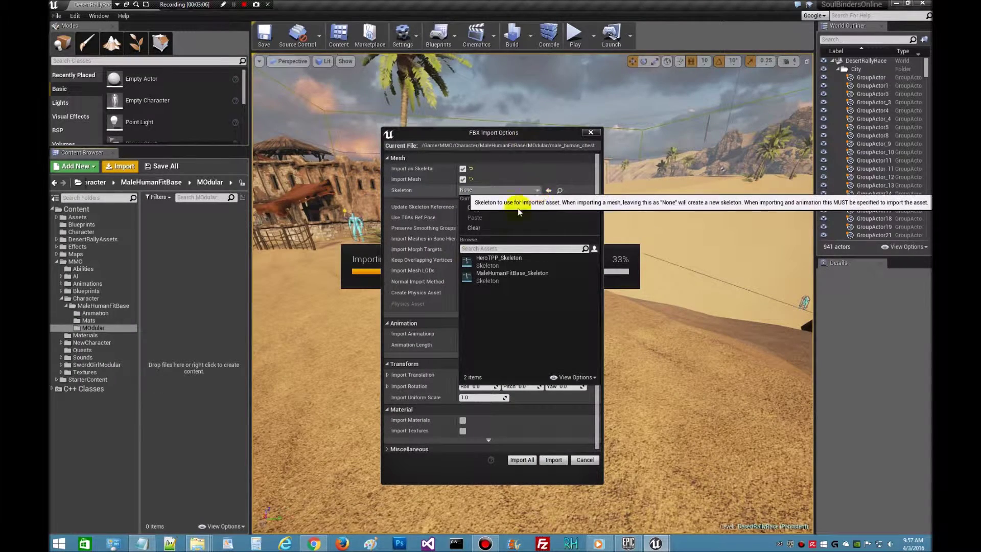
{"action": "left_click", "coordinate": [488, 276]}
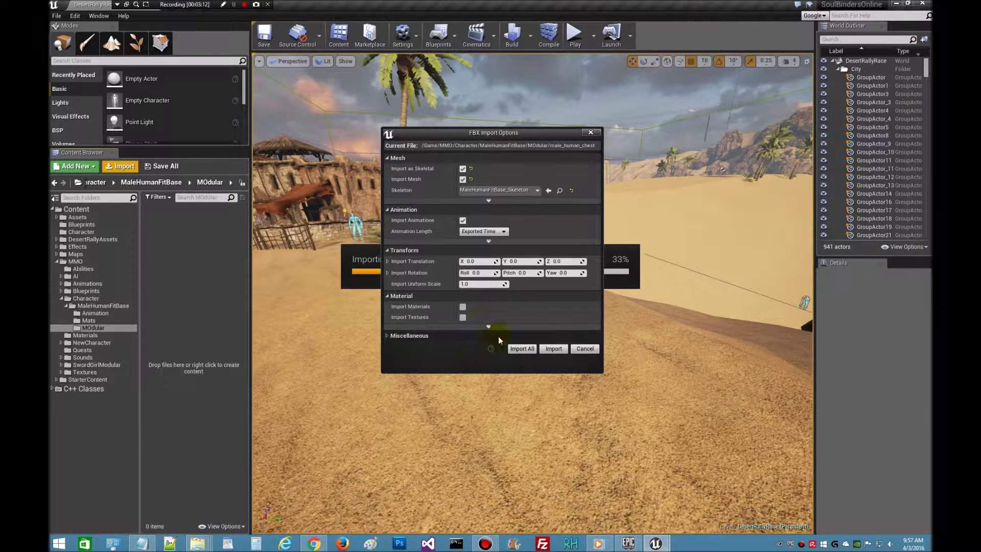
{"action": "left_click", "coordinate": [462, 306]}
{"action": "left_click", "coordinate": [462, 317]}
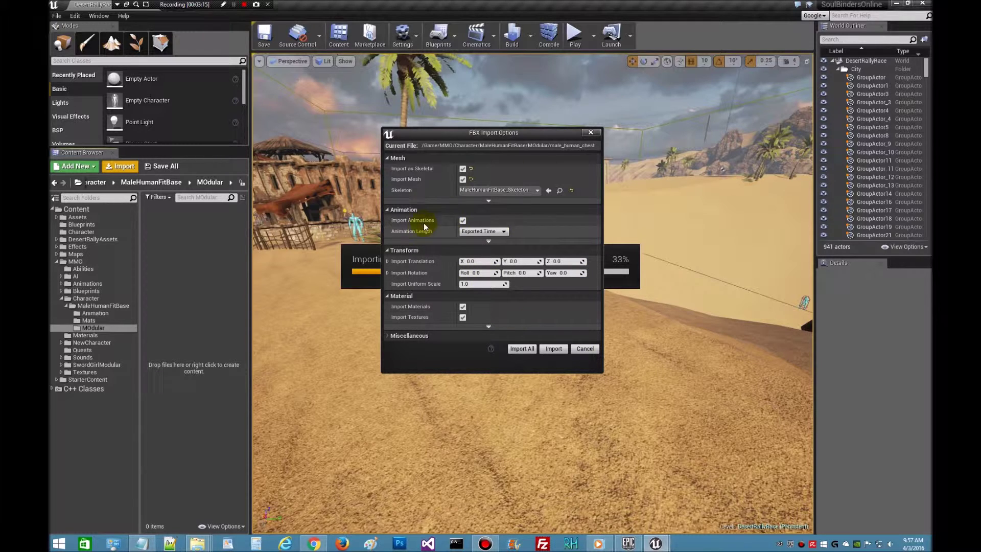
{"action": "left_click", "coordinate": [463, 221]}
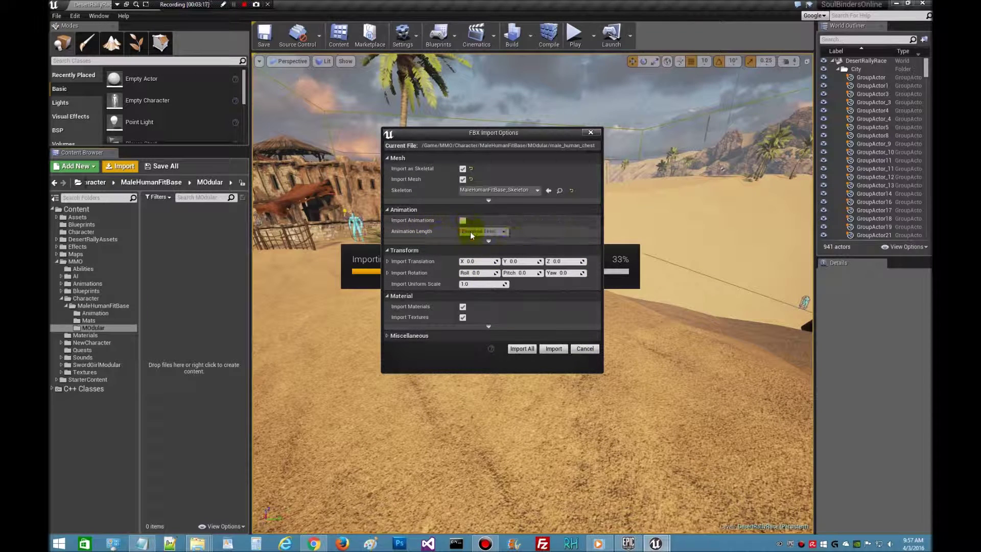
{"action": "left_click", "coordinate": [522, 349]}
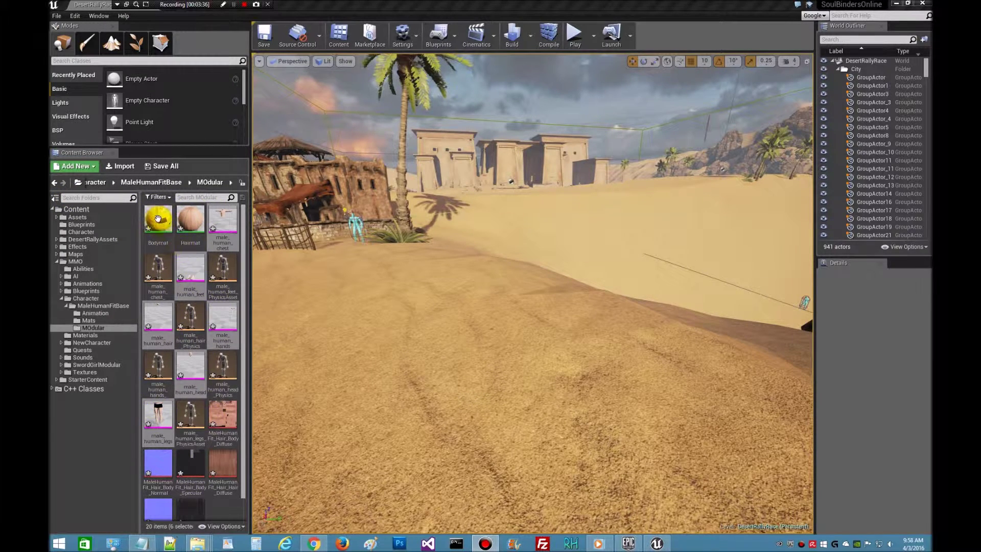
Move the Bodymat and Hairmat materials from MOdular into Mats
{"action": "left_click_drag", "start_coordinate": [158, 219], "coordinate": [109, 327]}
{"action": "left_click", "coordinate": [129, 343]}
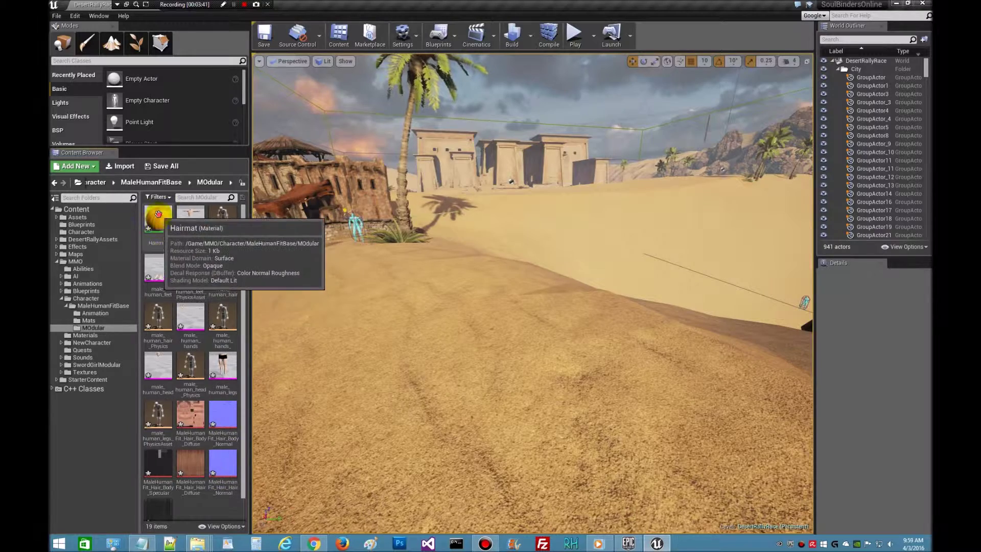
{"action": "left_click_drag", "start_coordinate": [158, 214], "coordinate": [113, 321]}
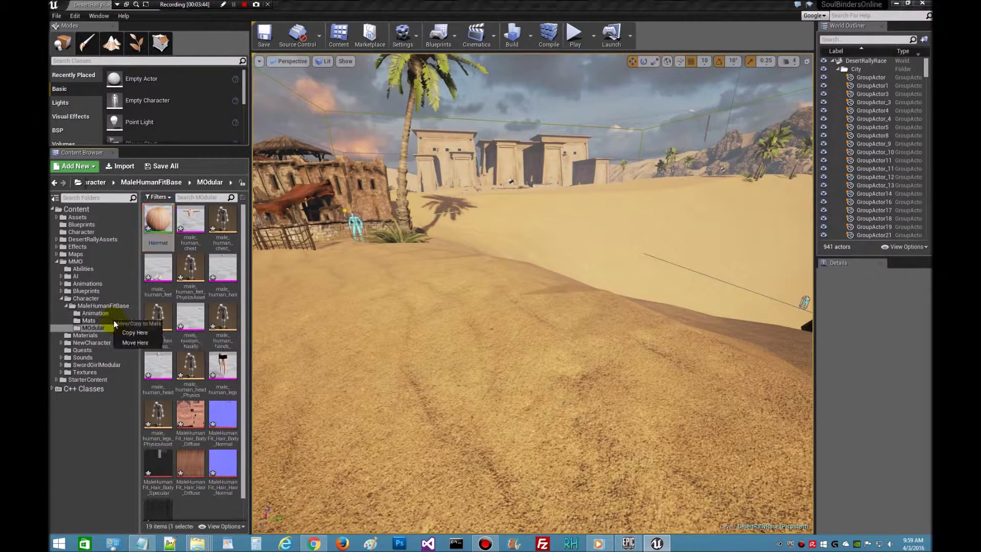
{"action": "left_click", "coordinate": [135, 343]}
Move the hair-body diffuse, normal and specular textures into Mats
{"action": "left_click_drag", "start_coordinate": [162, 420], "coordinate": [106, 324]}
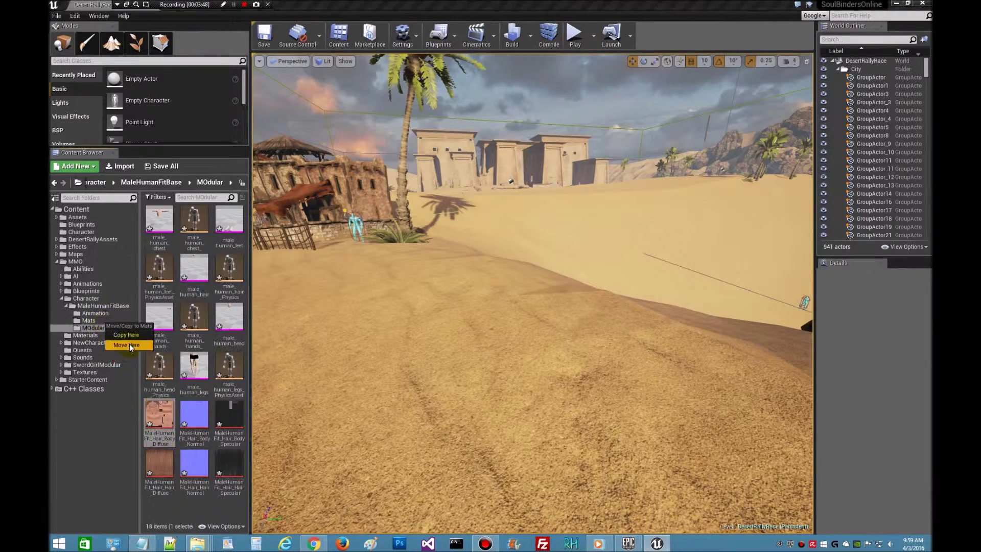
{"action": "left_click", "coordinate": [130, 344]}
{"action": "left_click_drag", "start_coordinate": [160, 415], "coordinate": [109, 322]}
{"action": "left_click", "coordinate": [129, 342]}
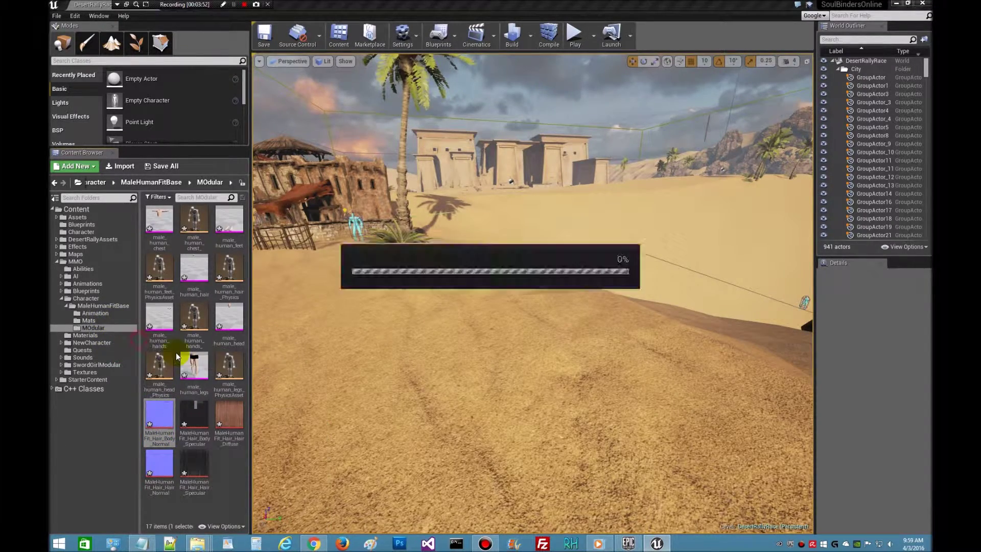
{"action": "left_click_drag", "start_coordinate": [160, 417], "coordinate": [116, 323]}
{"action": "left_click", "coordinate": [131, 344]}
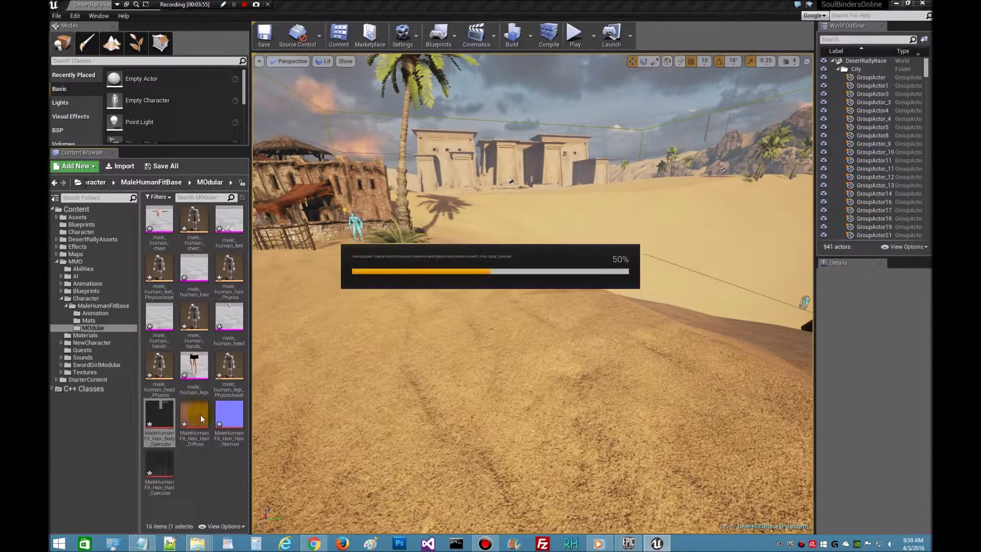
Move the hair diffuse, normal and specular textures into Mats
{"action": "left_click_drag", "start_coordinate": [159, 416], "coordinate": [109, 328]}
{"action": "left_click", "coordinate": [126, 347]}
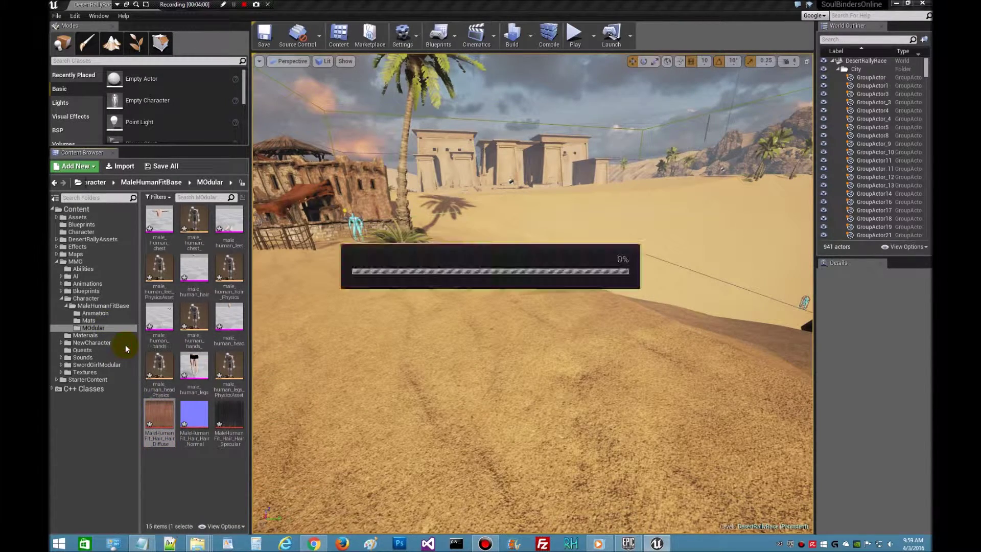
{"action": "left_click_drag", "start_coordinate": [159, 422], "coordinate": [109, 322]}
{"action": "left_click", "coordinate": [126, 346]}
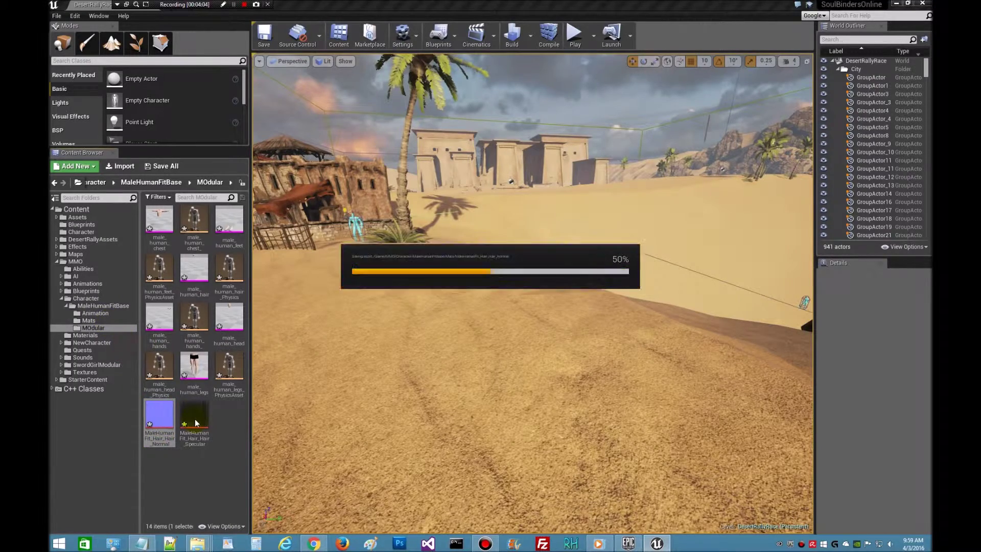
{"action": "left_click_drag", "start_coordinate": [160, 419], "coordinate": [109, 322]}
{"action": "left_click", "coordinate": [132, 345]}
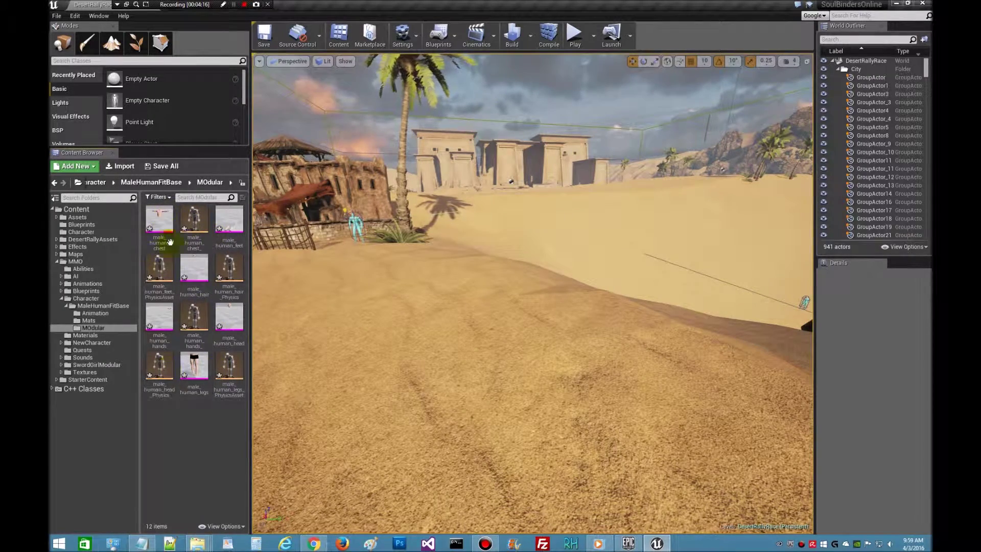
{"action": "left_click", "coordinate": [109, 308]}
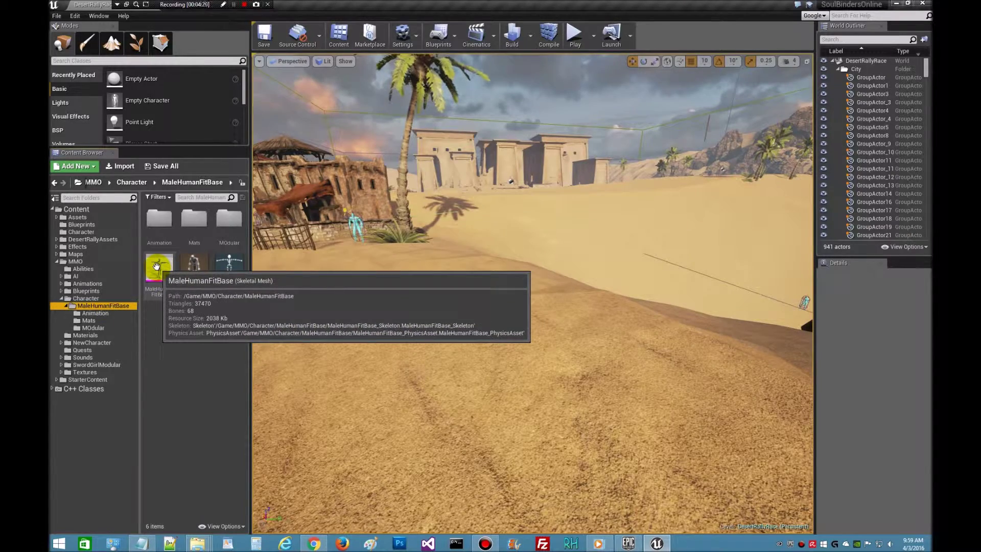
Select all twelve MOdular assets, begin a delete, then cancel it to keep them
{"action": "left_click", "coordinate": [105, 327]}
{"action": "left_click", "coordinate": [222, 368]}
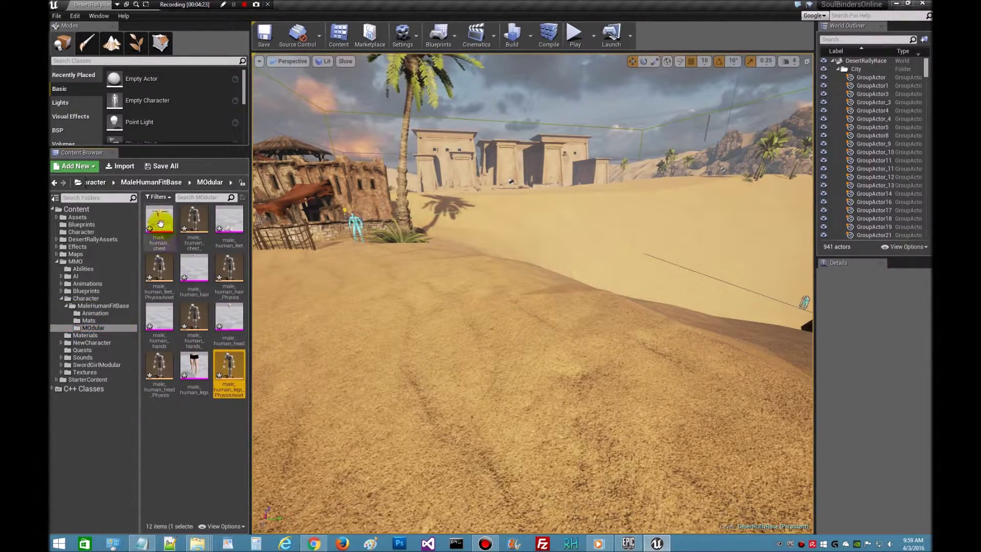
{"action": "key", "text": "ctrl+a"}
{"action": "right_click", "coordinate": [192, 271]}
{"action": "left_click", "coordinate": [260, 323]}
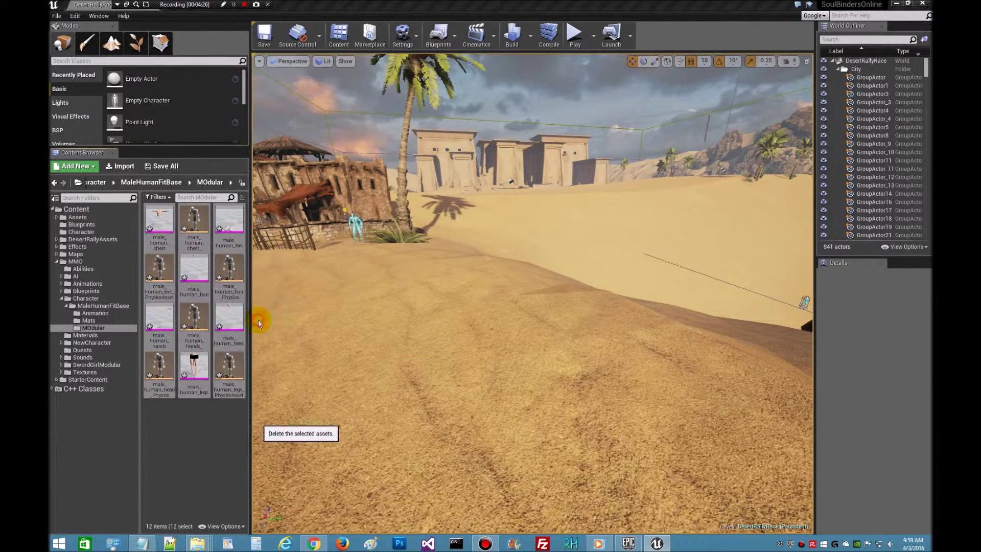
{"action": "left_click", "coordinate": [623, 104]}
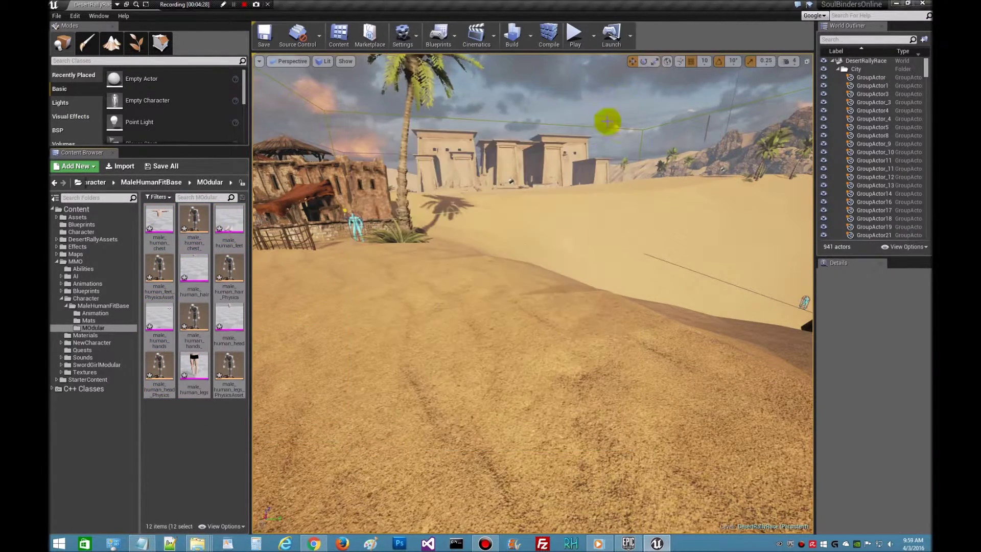
Reselect all twelve MOdular assets and save them
{"action": "left_click", "coordinate": [229, 371]}
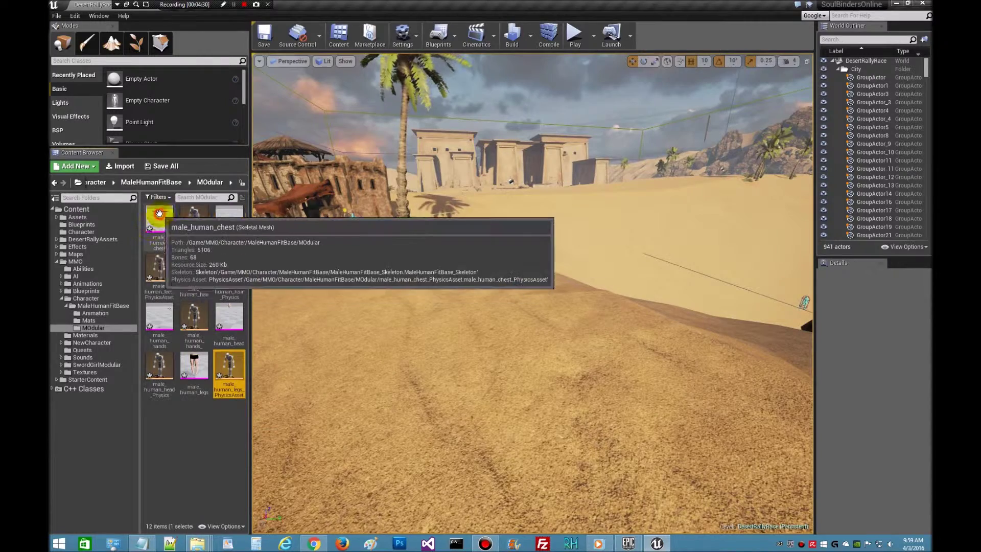
{"action": "key", "text": "ctrl+a"}
{"action": "right_click", "coordinate": [162, 223]}
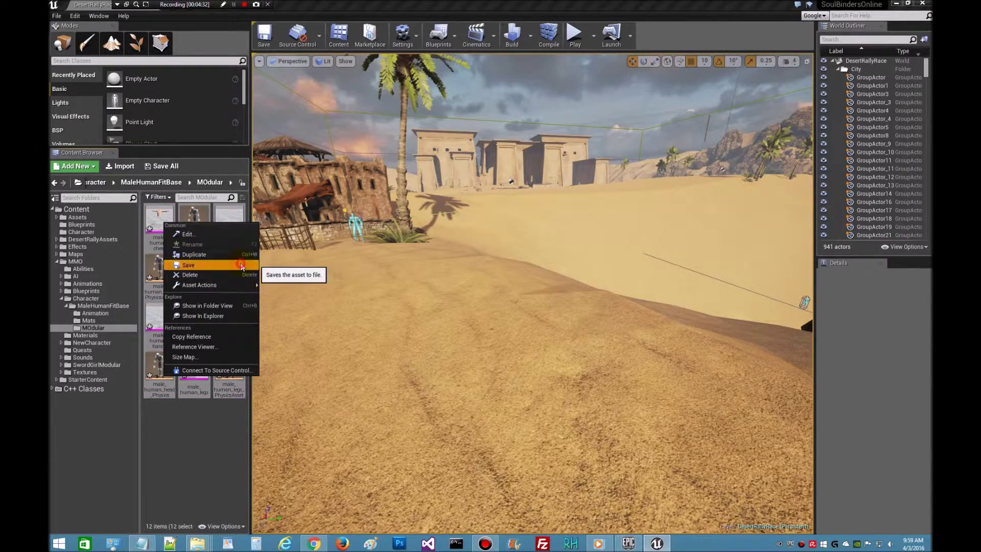
{"action": "left_click", "coordinate": [242, 264]}
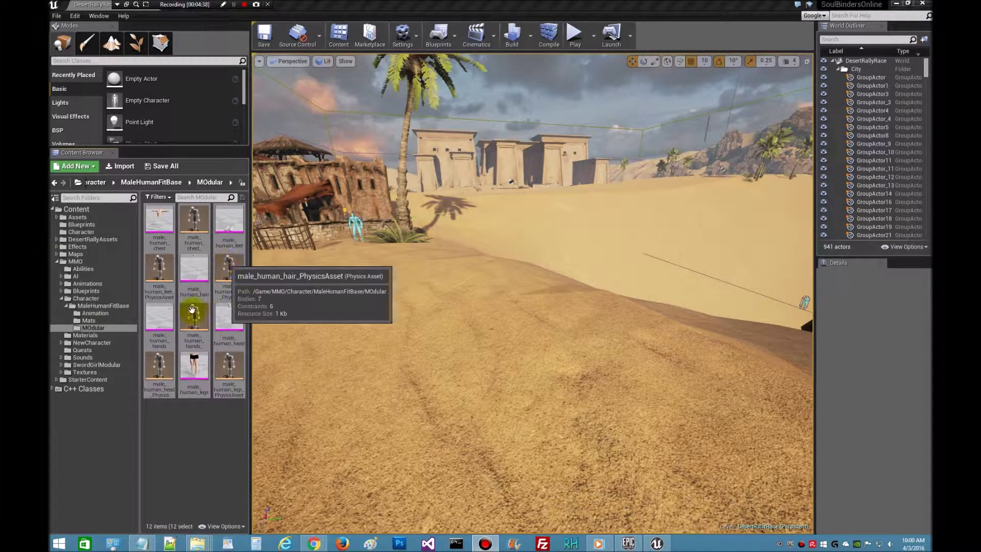
Duplicate Modular Player Character in MMO/Blueprints under the name ModularMaleHumanFit
{"action": "left_click", "coordinate": [103, 290]}
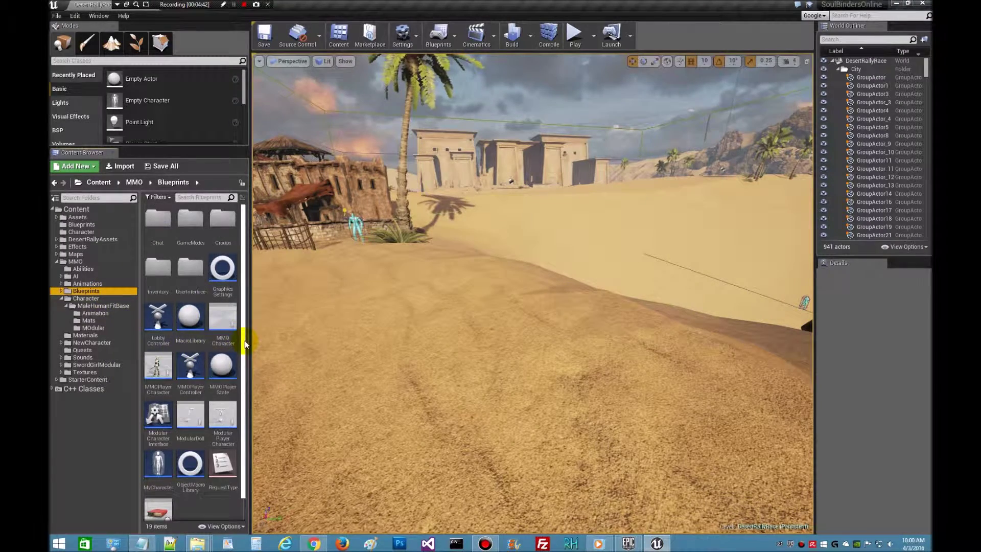
{"action": "scroll", "coordinate": [246, 397], "scroll_direction": "down", "scroll_amount": 1}
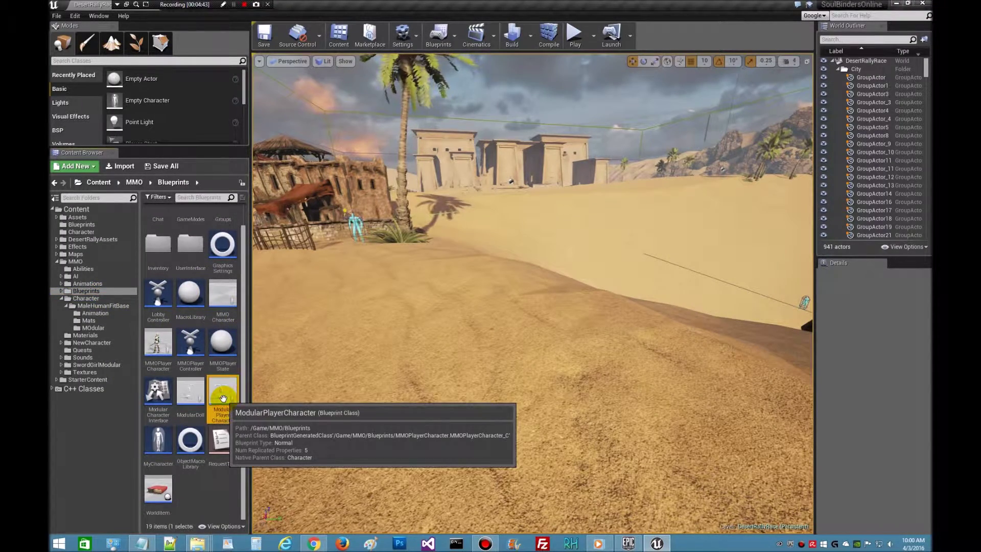
{"action": "left_click", "coordinate": [222, 402]}
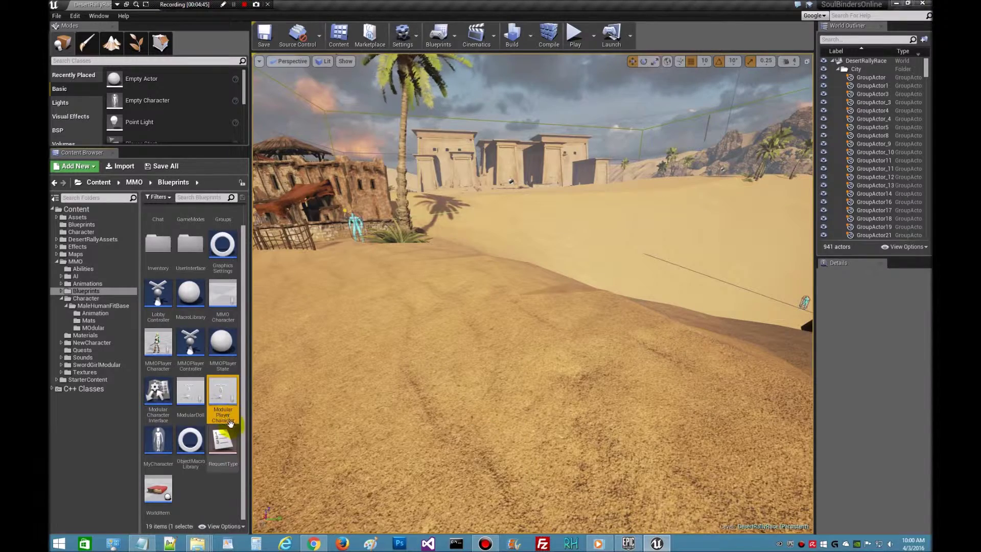
{"action": "right_click", "coordinate": [223, 391]}
{"action": "left_click", "coordinate": [259, 402]}
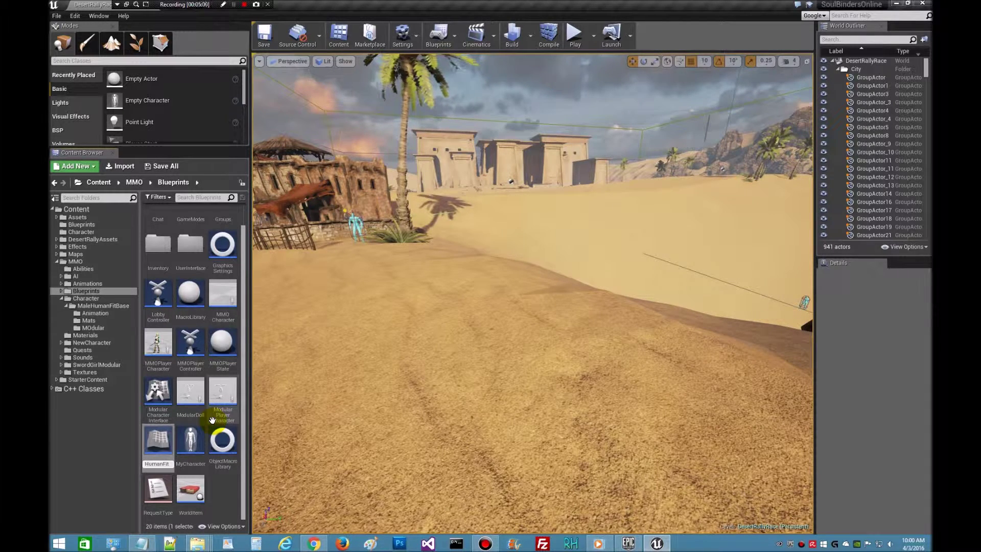
{"action": "key", "text": "Return"}
Set ModularMaleHumanFit's Mesh component to male_human_chest and check the Legs and Feet components
{"action": "double_click", "coordinate": [221, 392]}
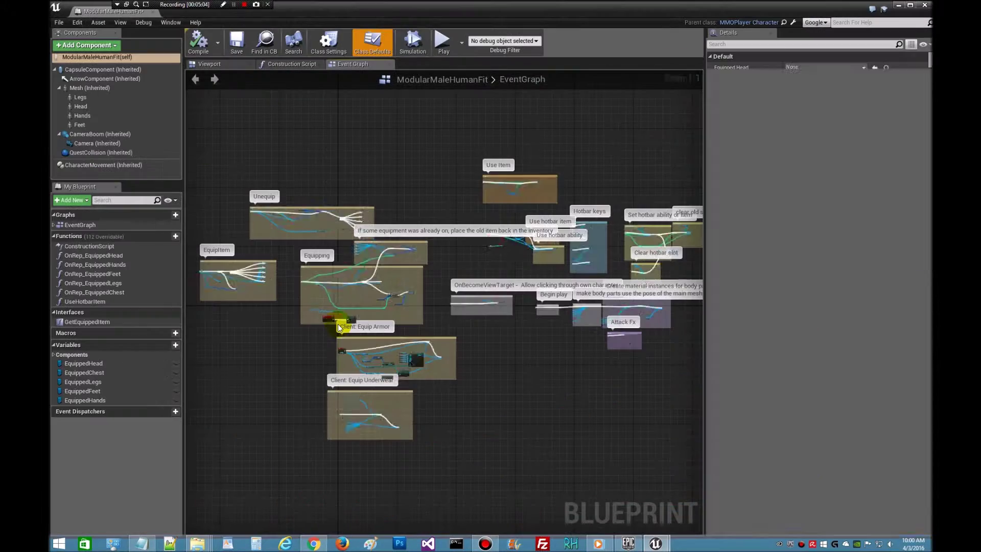
{"action": "left_click", "coordinate": [100, 90]}
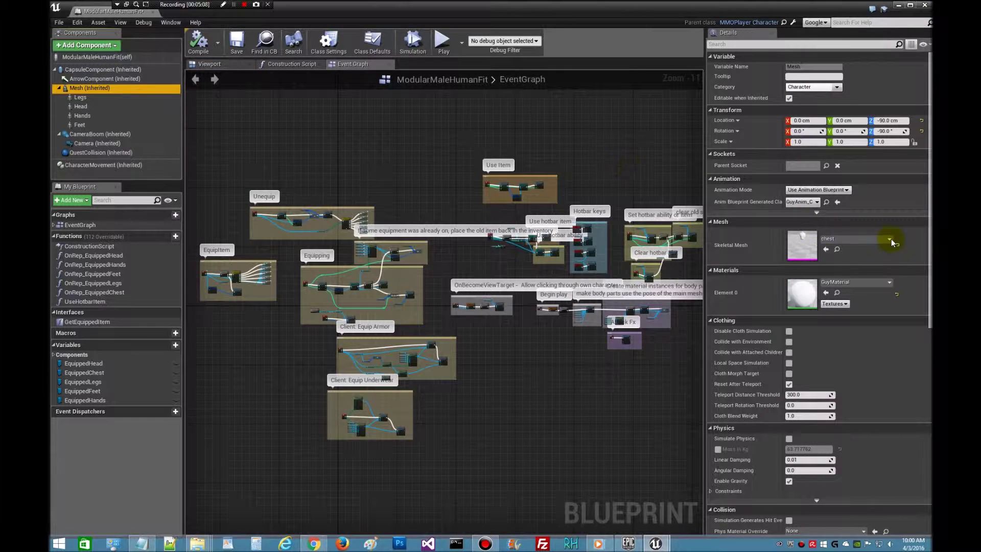
{"action": "left_click", "coordinate": [890, 239]}
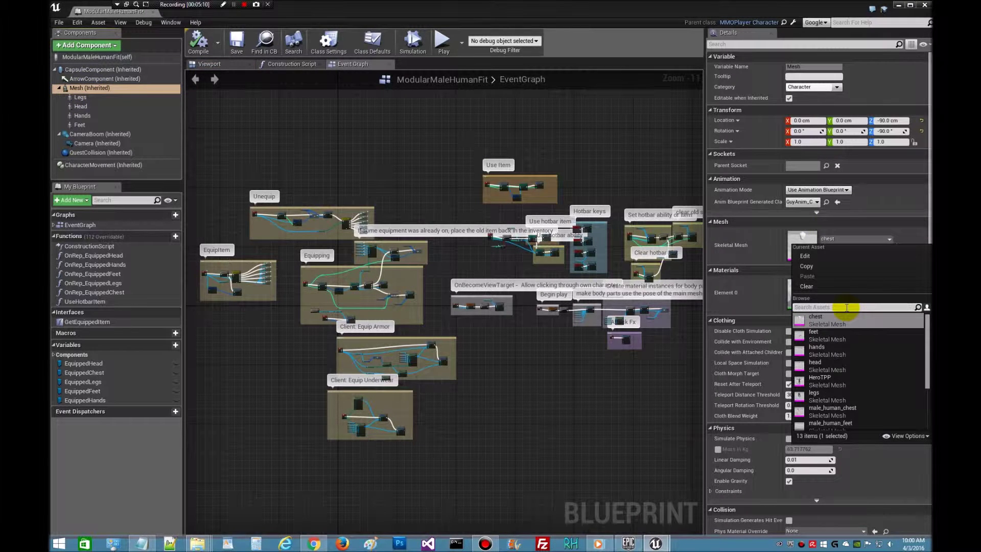
{"action": "type", "text": "mal"}
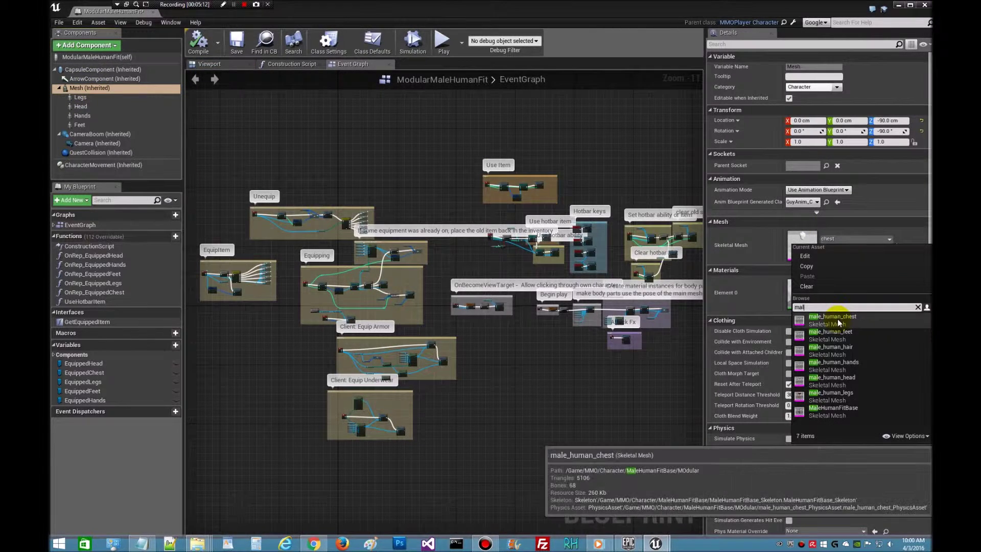
{"action": "left_click", "coordinate": [838, 322]}
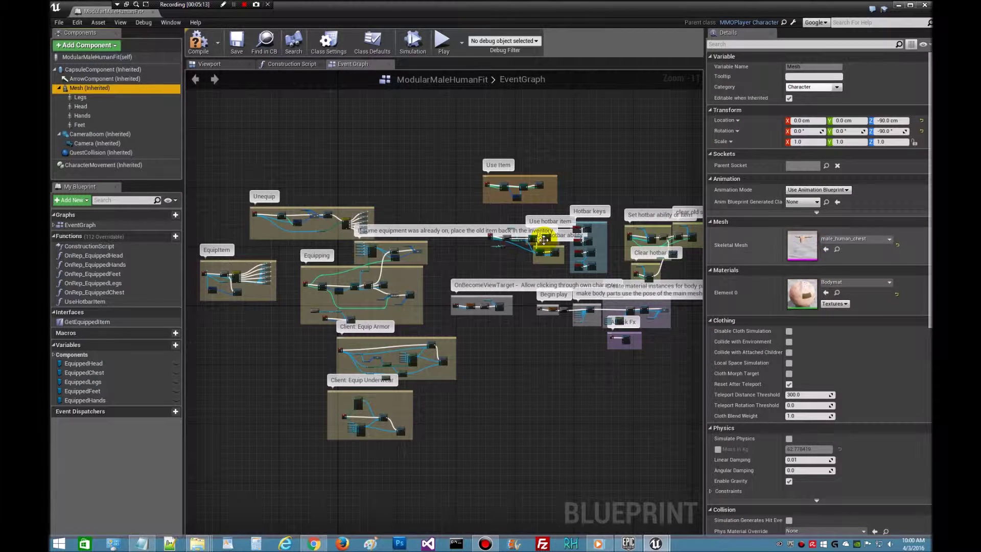
{"action": "left_click", "coordinate": [81, 97]}
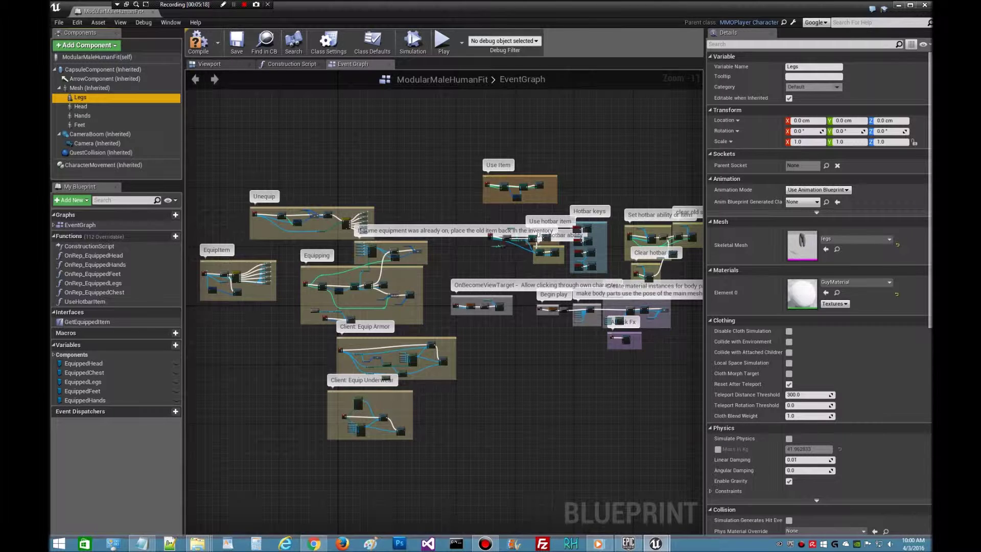
{"action": "left_click", "coordinate": [80, 125]}
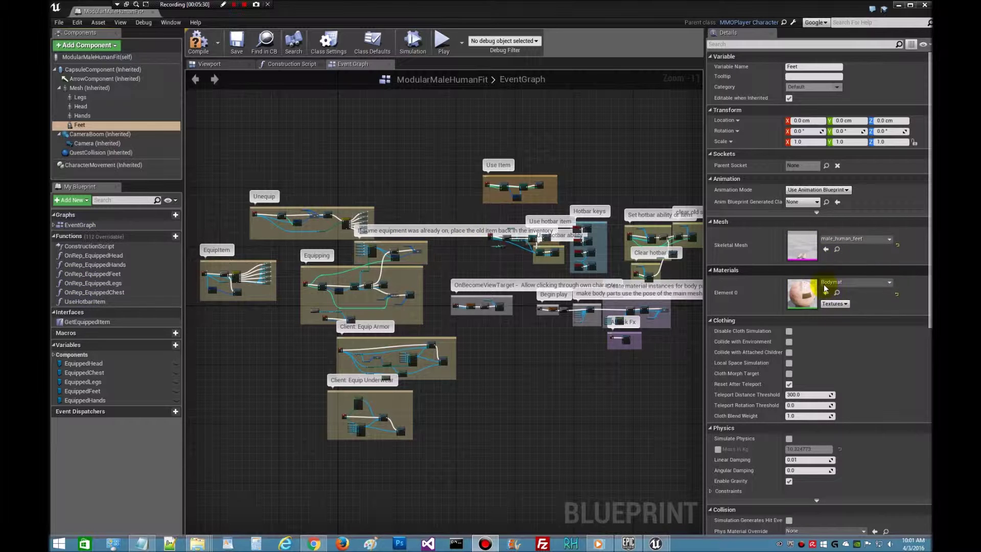
Compile and save the blueprint, then switch to its Viewport
{"action": "left_click", "coordinate": [197, 47]}
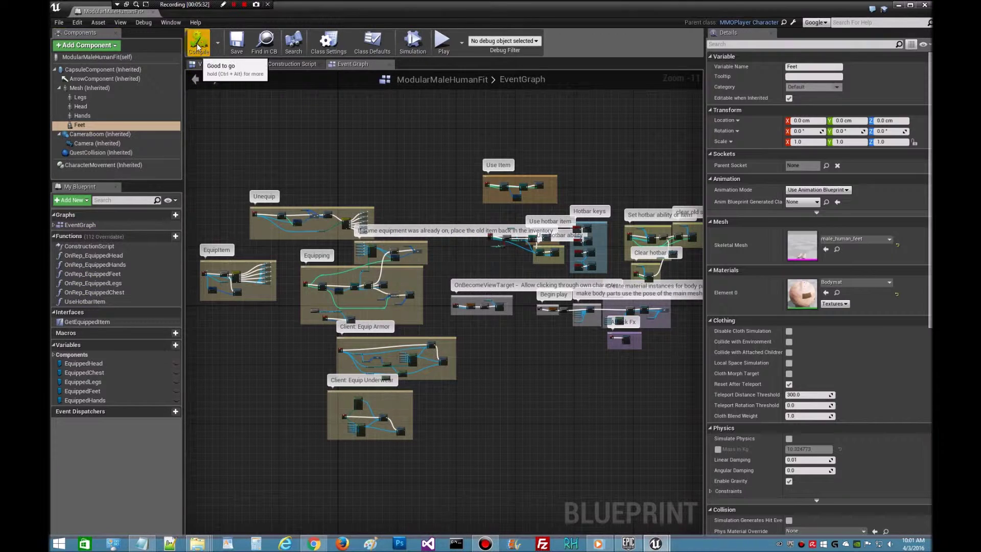
{"action": "left_click", "coordinate": [234, 45]}
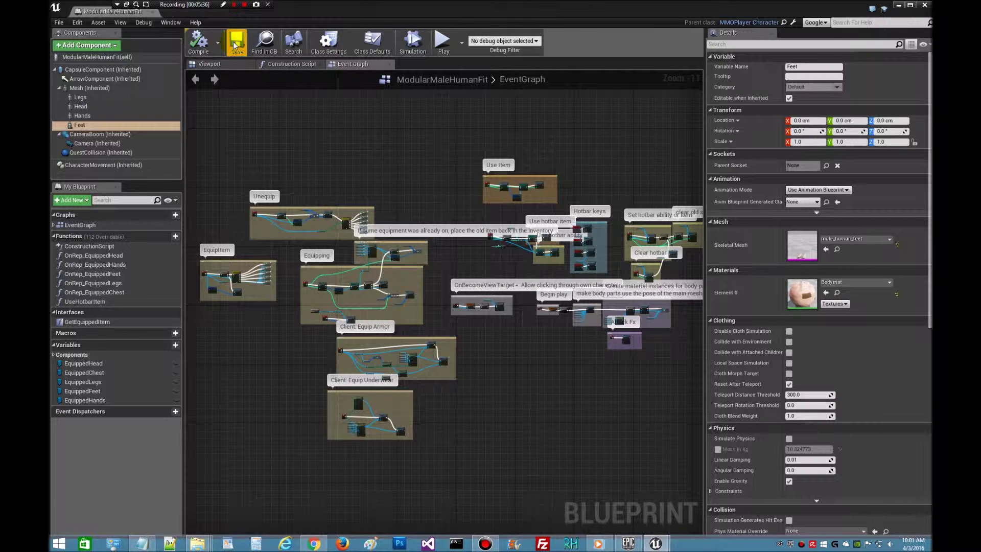
{"action": "left_click", "coordinate": [228, 66]}
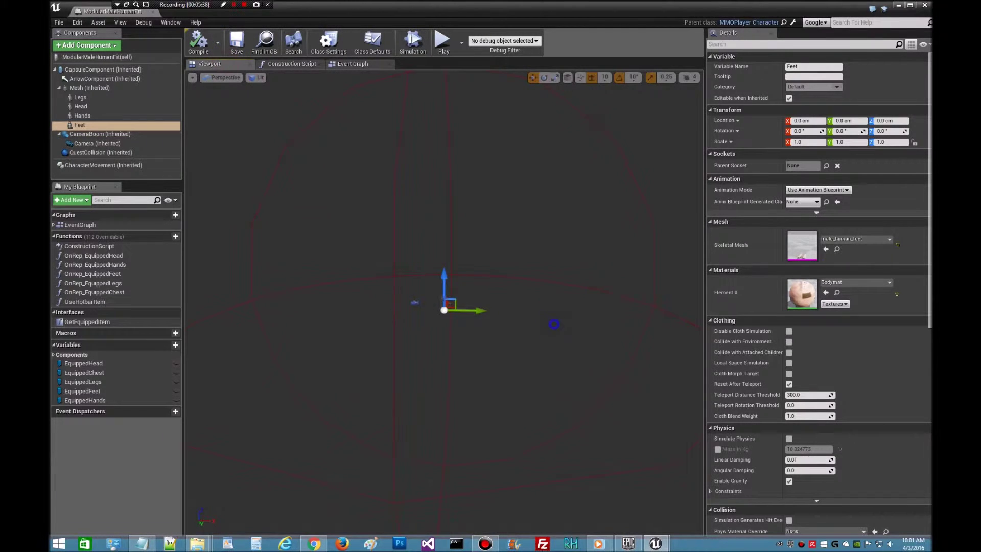
Frame the character in the Viewport, save ModularMaleHumanFit, and close the blueprint editor
{"action": "mouse_move", "coordinate": [554, 324]}
{"action": "left_mouse_down"}
{"action": "mouse_move", "coordinate": [575, 337]}
{"action": "mouse_move", "coordinate": [550, 332]}
{"action": "mouse_move", "coordinate": [557, 302]}
{"action": "mouse_move", "coordinate": [552, 336]}
{"action": "left_mouse_up"}
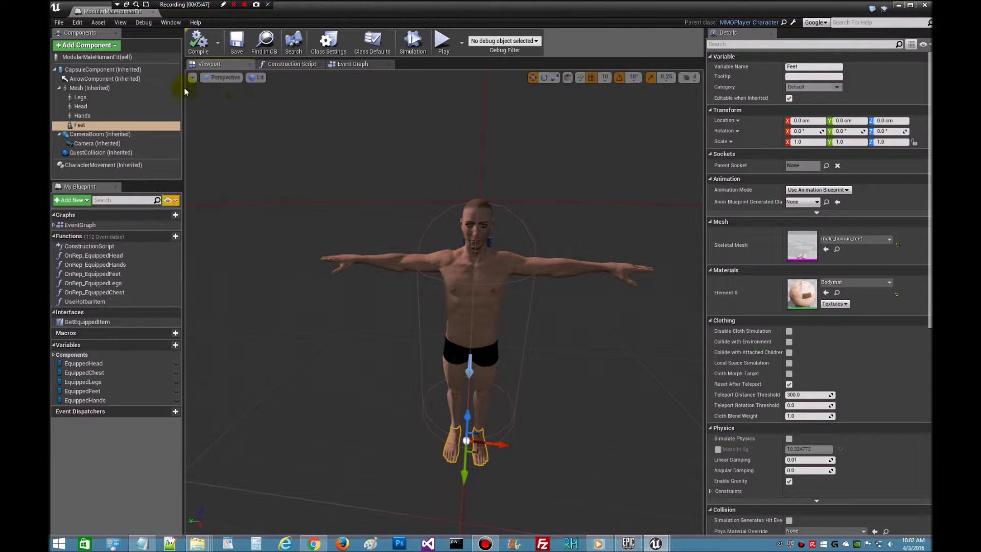
{"action": "left_click", "coordinate": [236, 41]}
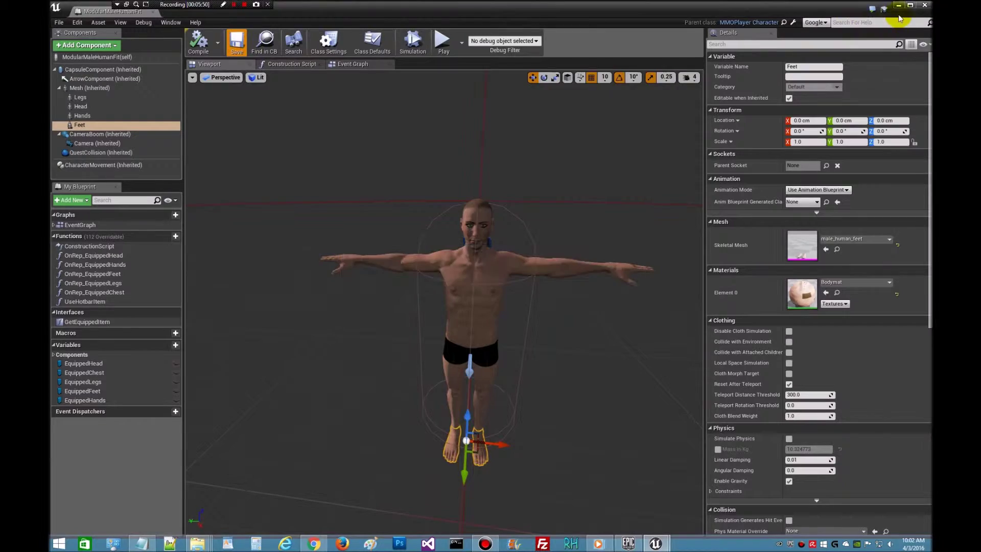
{"action": "left_click", "coordinate": [926, 6]}
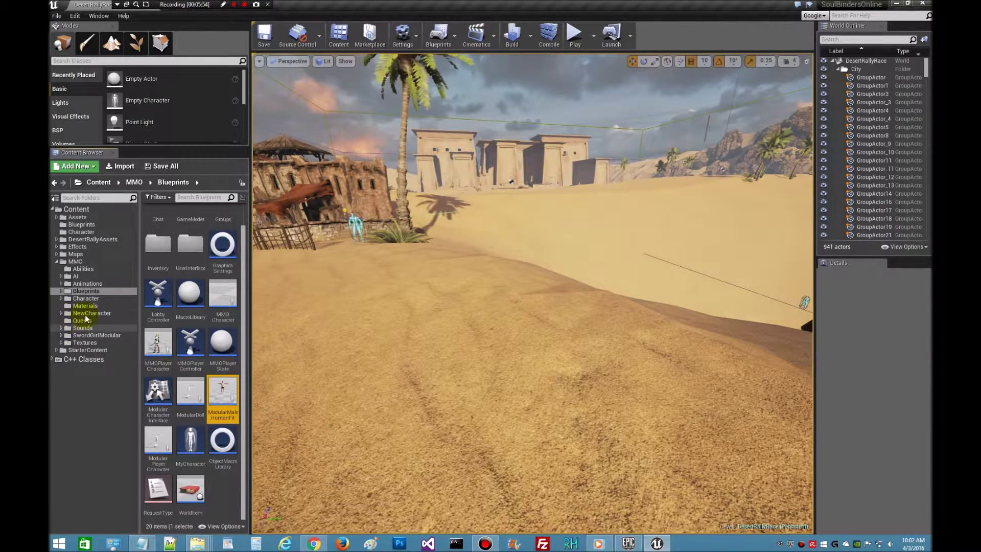
In the NewCharacter folder, start a duplicate-and-retarget of the GuyAnim animation blueprint
{"action": "left_click", "coordinate": [61, 313]}
{"action": "left_click", "coordinate": [88, 313]}
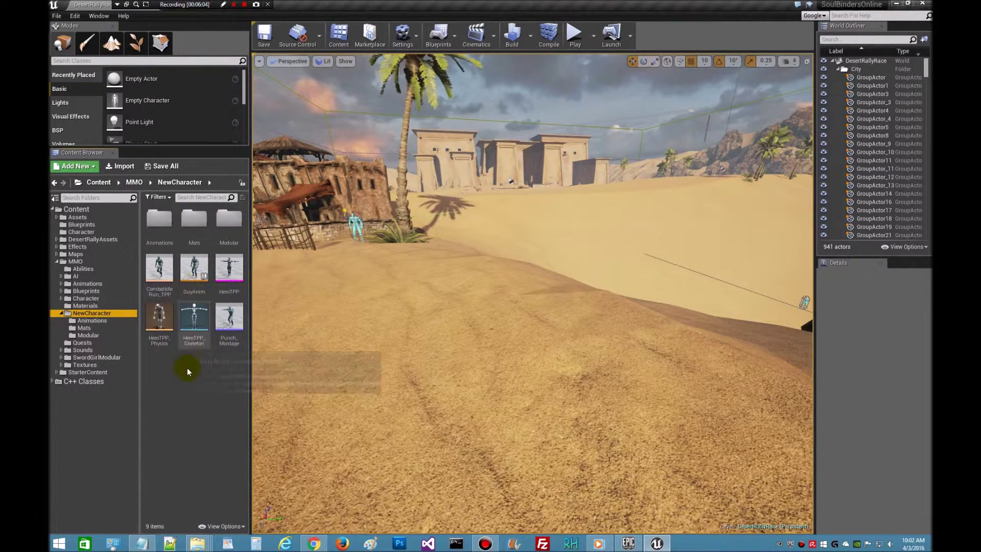
{"action": "left_click", "coordinate": [195, 267]}
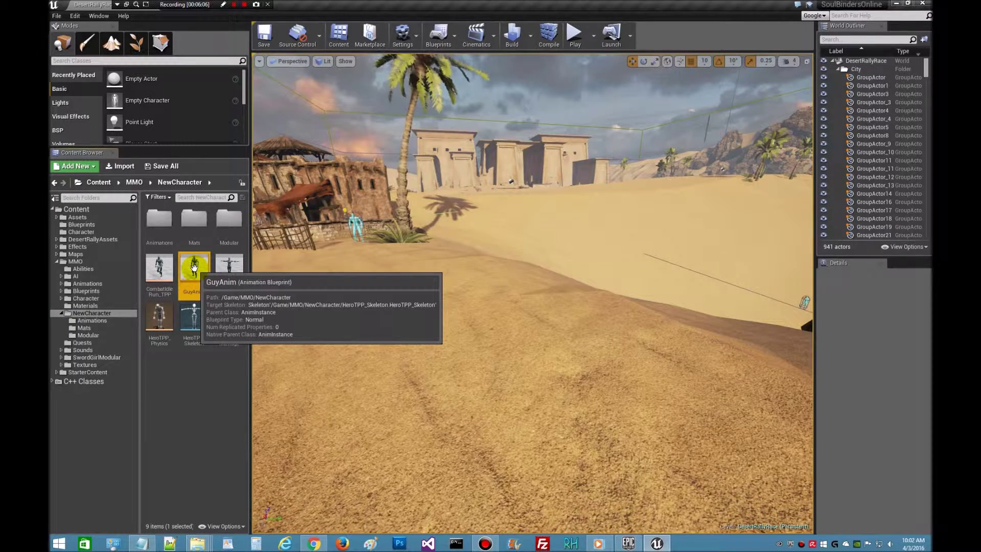
{"action": "right_click", "coordinate": [197, 269]}
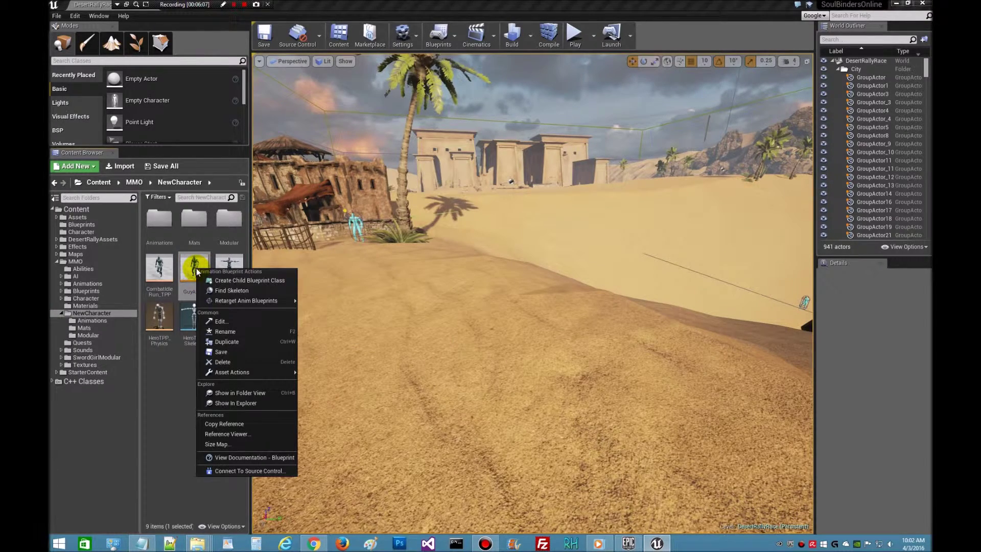
{"action": "mouse_move", "coordinate": [244, 301]}
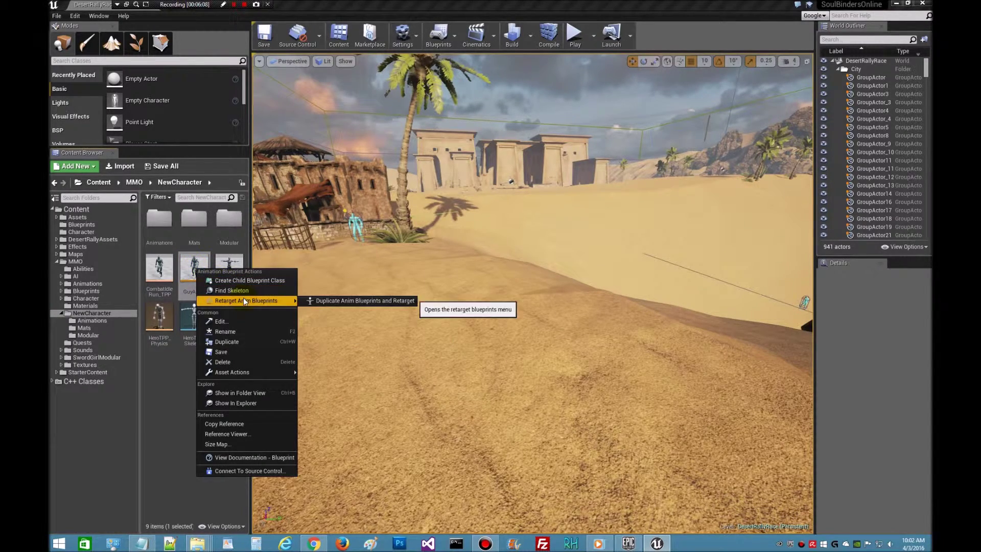
{"action": "left_click", "coordinate": [348, 301]}
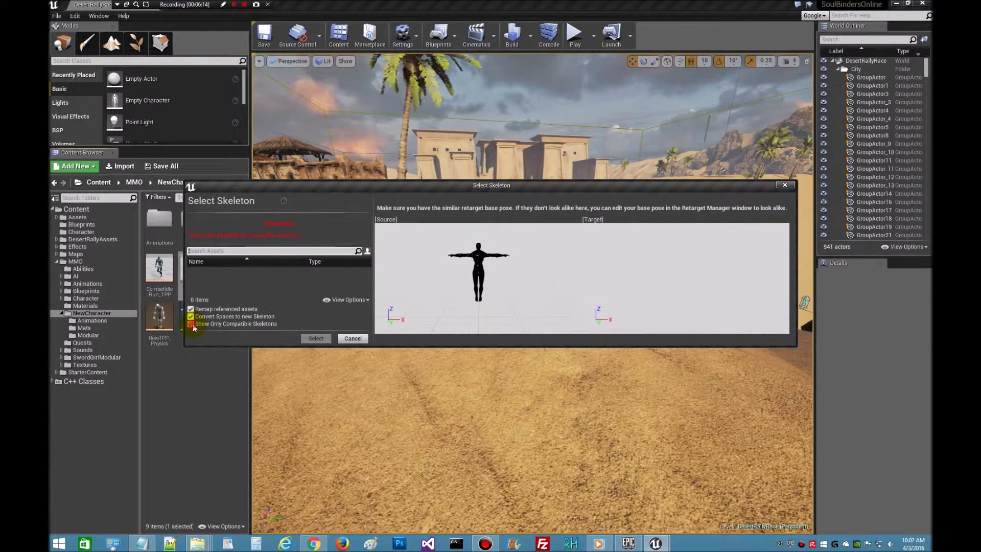
Retarget the GuyAnim copy onto MaleHumanFitBase_Skeleton, showing all skeletons, and open GuyAnim_Copy
{"action": "left_click", "coordinate": [191, 324]}
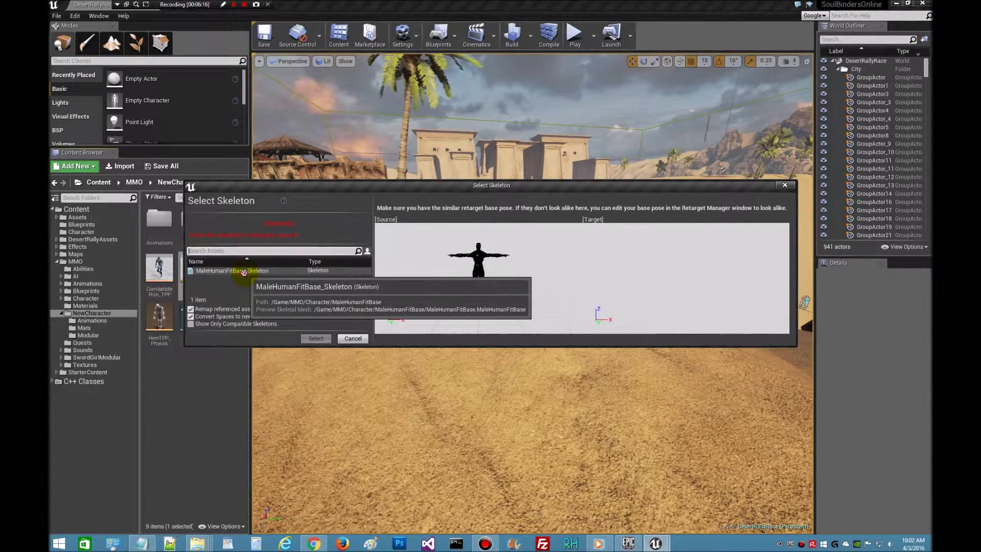
{"action": "left_click", "coordinate": [247, 270]}
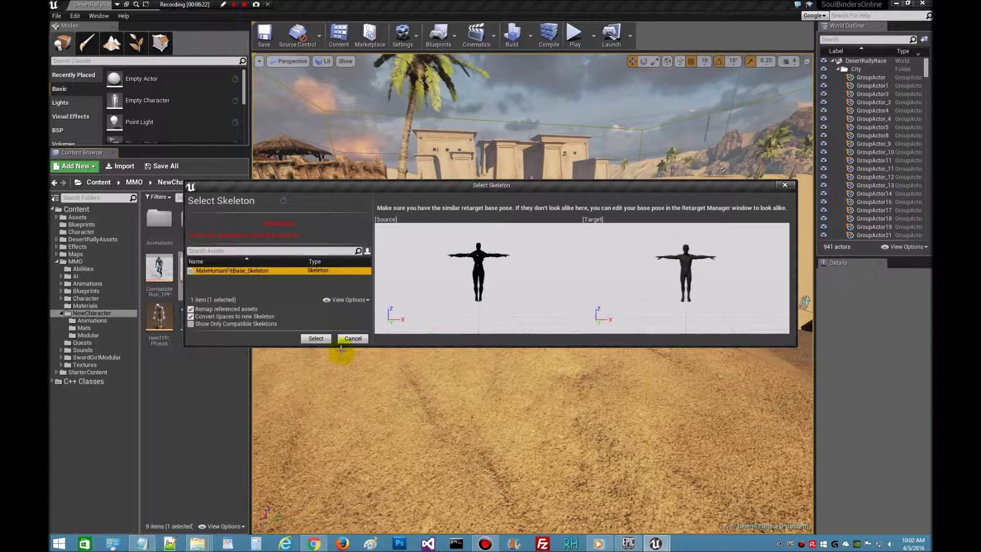
{"action": "left_click", "coordinate": [314, 338]}
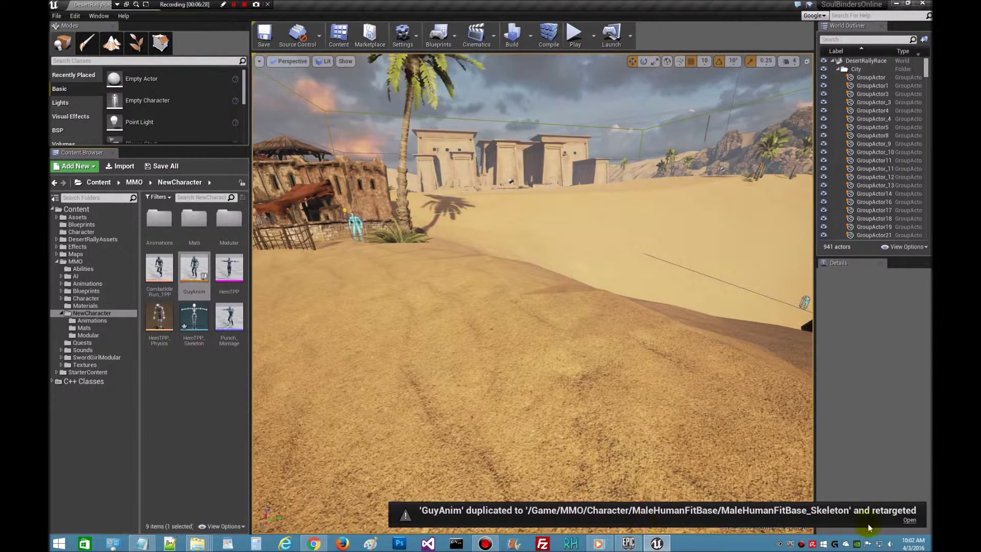
{"action": "left_click", "coordinate": [911, 521]}
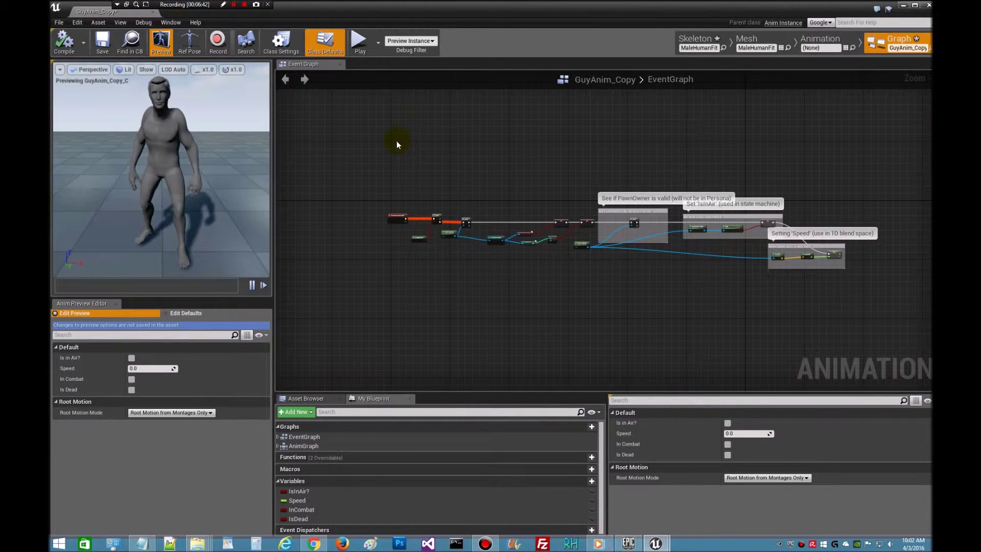
Drill through AnimGraph, the Default state machine and the Idle/Run state to MMOIdleRun_Copy
{"action": "double_click", "coordinate": [302, 446]}
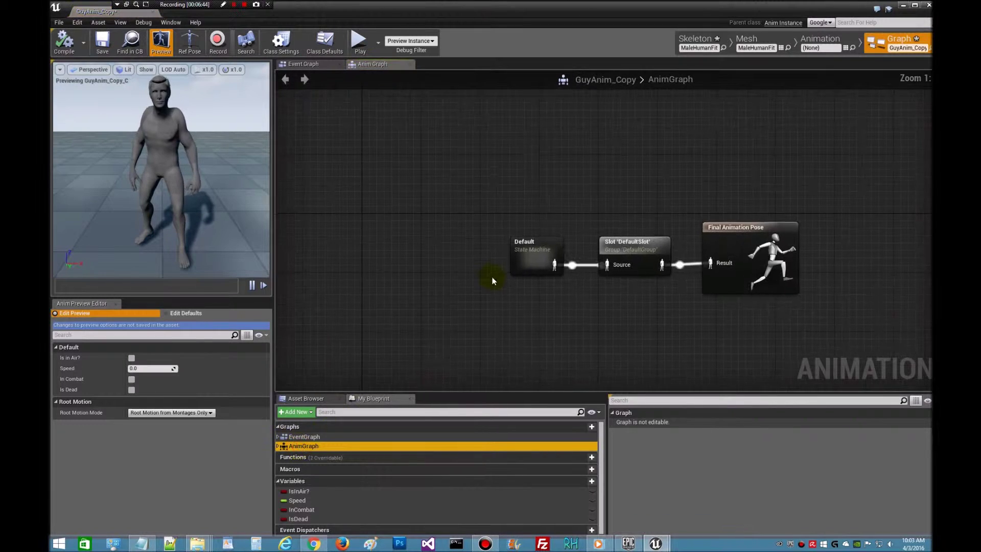
{"action": "double_click", "coordinate": [527, 255]}
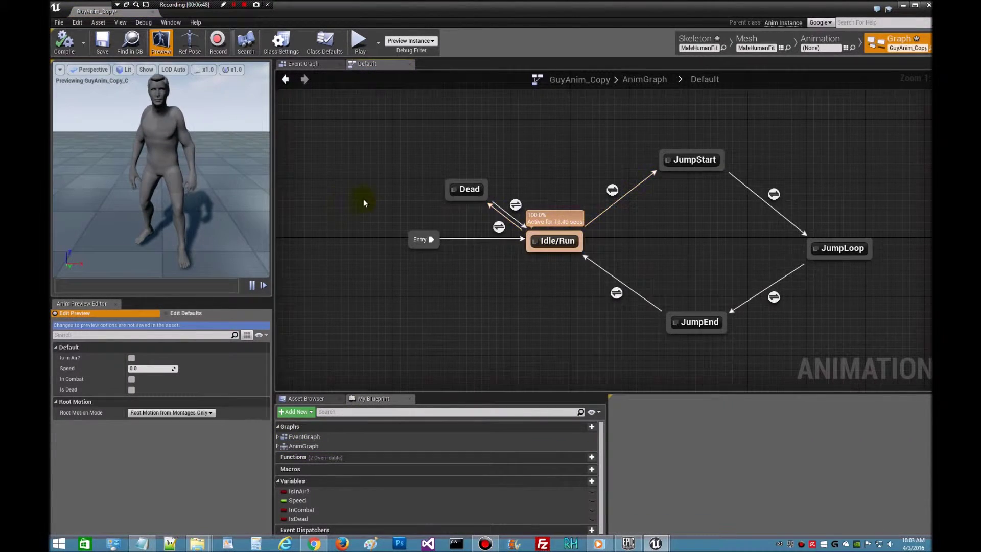
{"action": "double_click", "coordinate": [549, 240]}
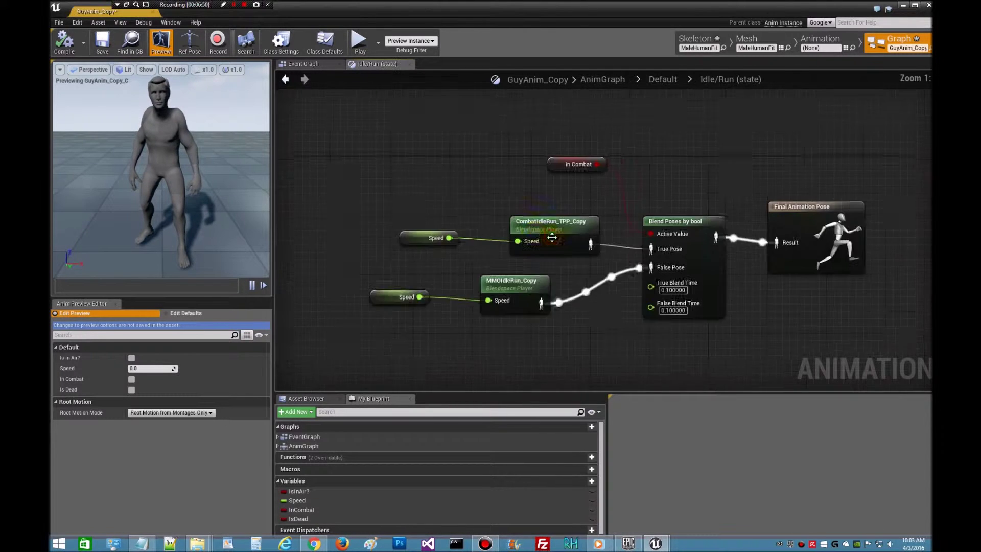
{"action": "double_click", "coordinate": [554, 294]}
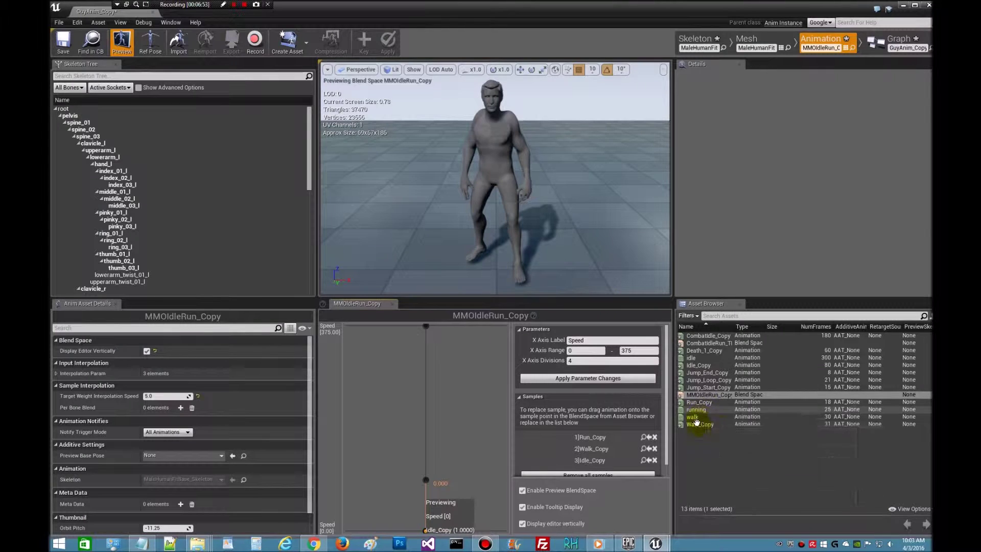
Set idle, walk and running on the bottom, middle and top samples, then close the editor
{"action": "left_click", "coordinate": [693, 358]}
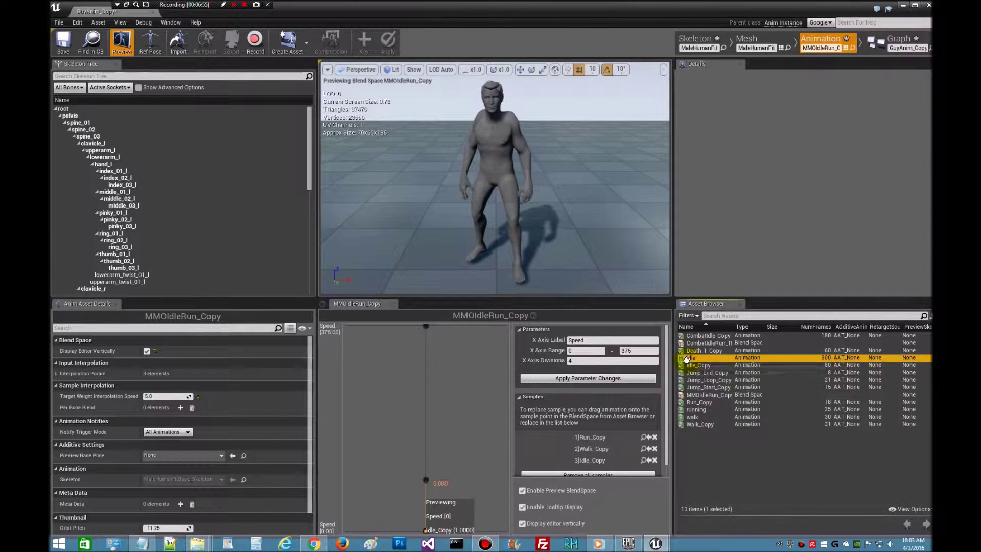
{"action": "left_click", "coordinate": [523, 507]}
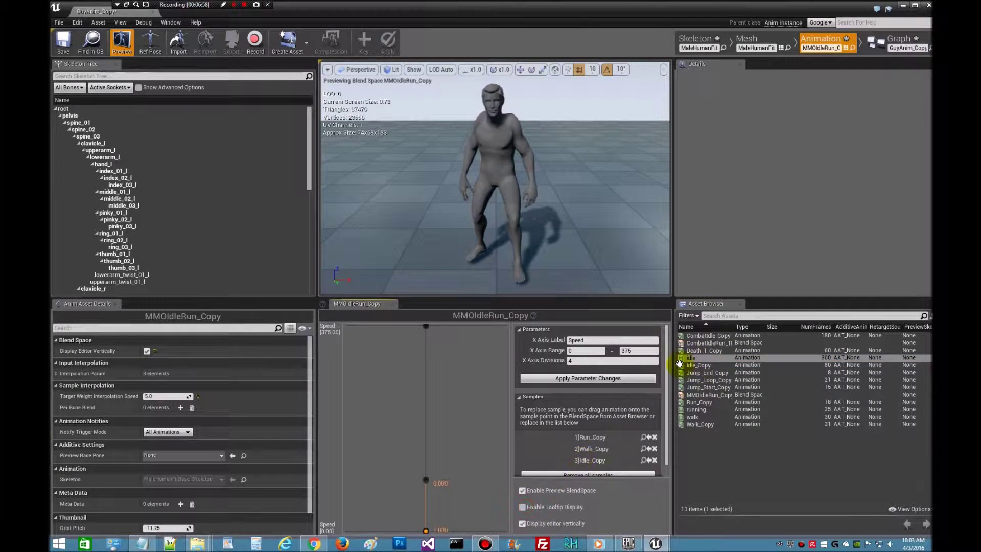
{"action": "left_click_drag", "start_coordinate": [680, 359], "coordinate": [428, 530]}
{"action": "left_click_drag", "start_coordinate": [692, 416], "coordinate": [427, 479]}
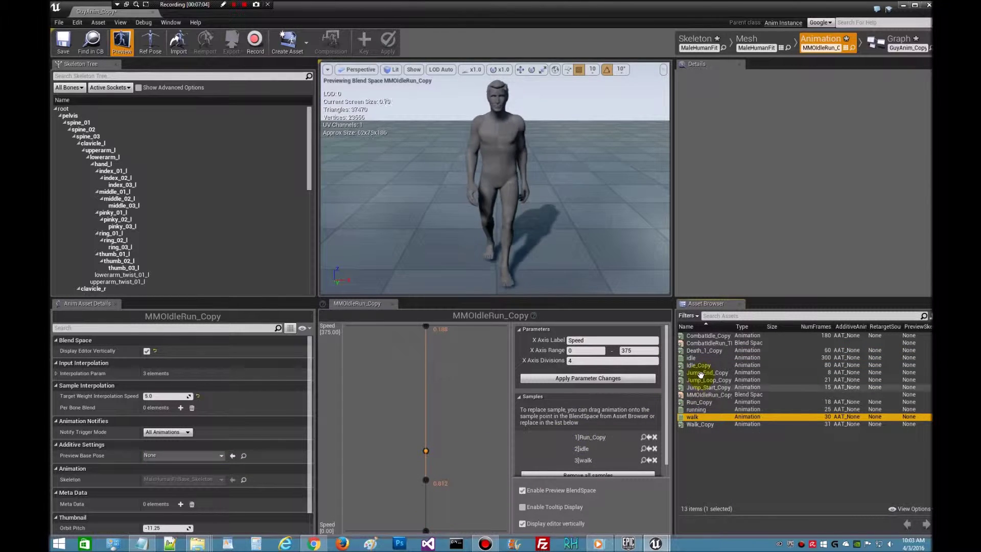
{"action": "left_click", "coordinate": [687, 410]}
{"action": "left_click_drag", "start_coordinate": [683, 412], "coordinate": [426, 328]}
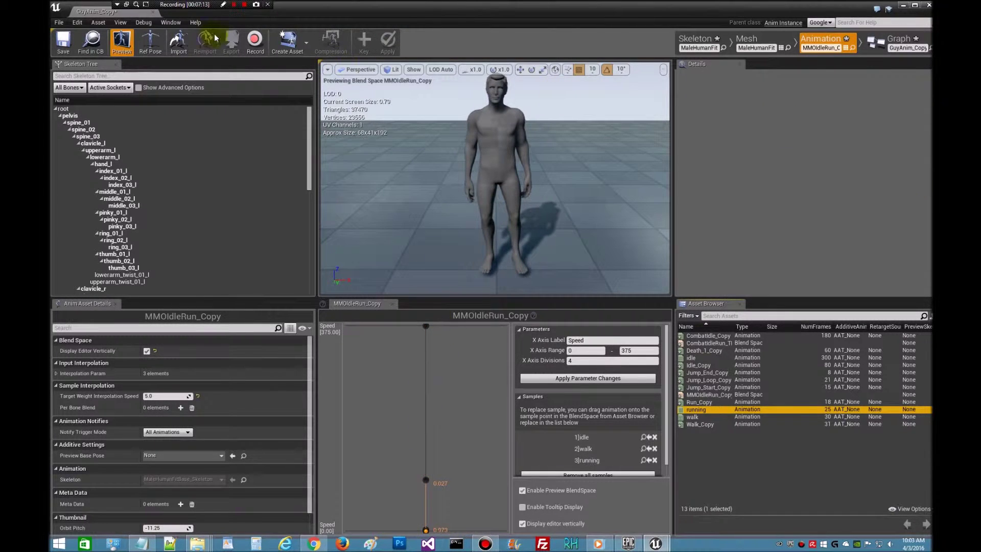
{"action": "left_click", "coordinate": [889, 127]}
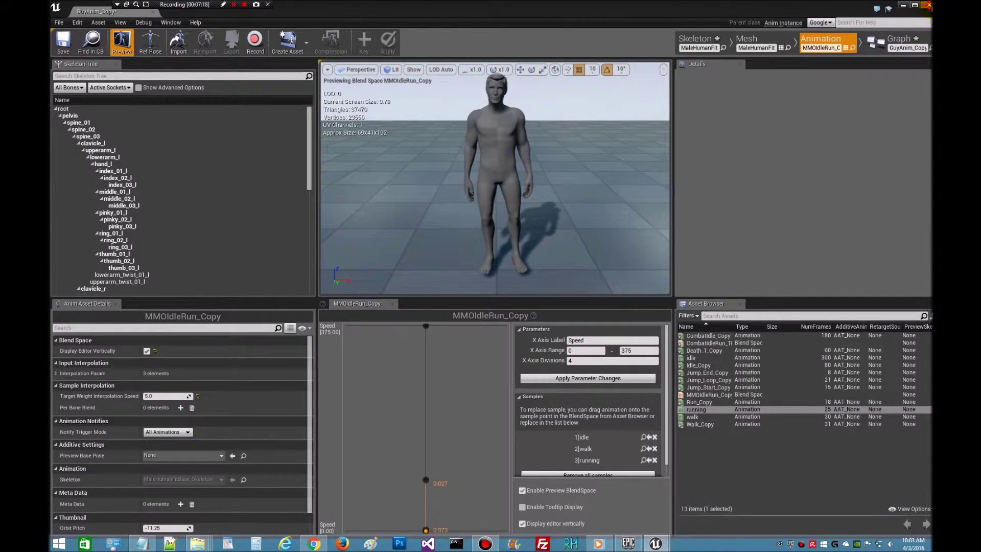
{"action": "left_click", "coordinate": [929, 5]}
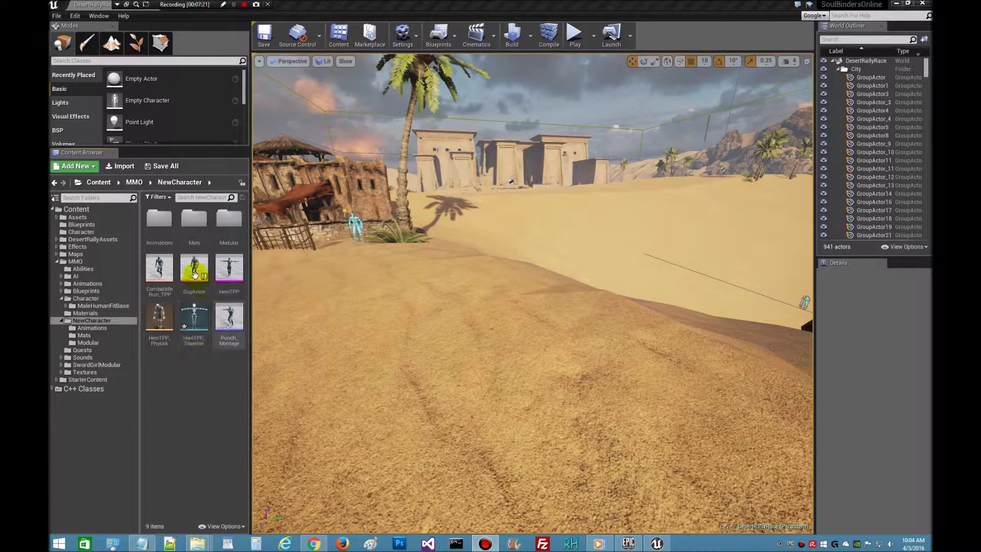
Compare the original GuyAnim with GuyAnim_Copy in the Character/MaleHumanFitBase folder
{"action": "double_click", "coordinate": [195, 271]}
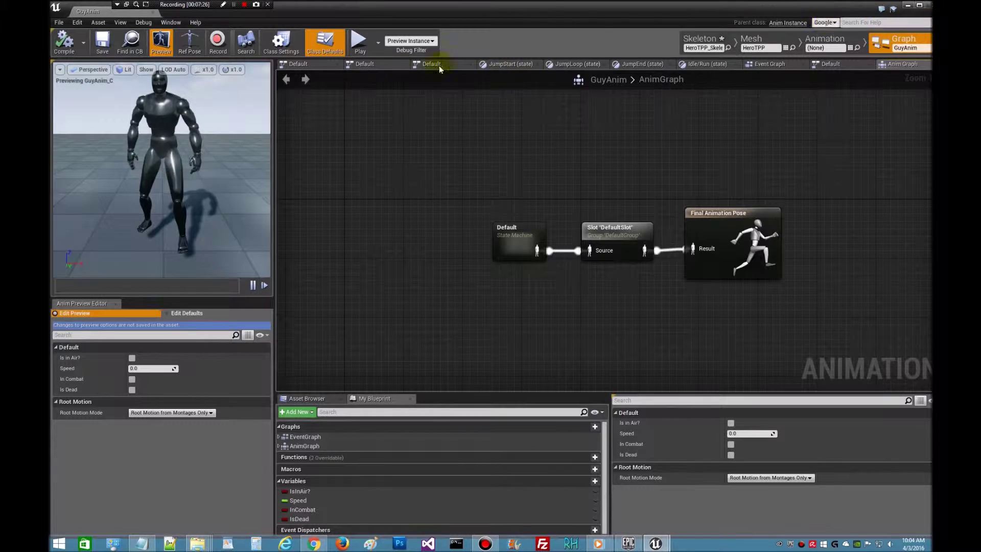
{"action": "left_click", "coordinate": [752, 46]}
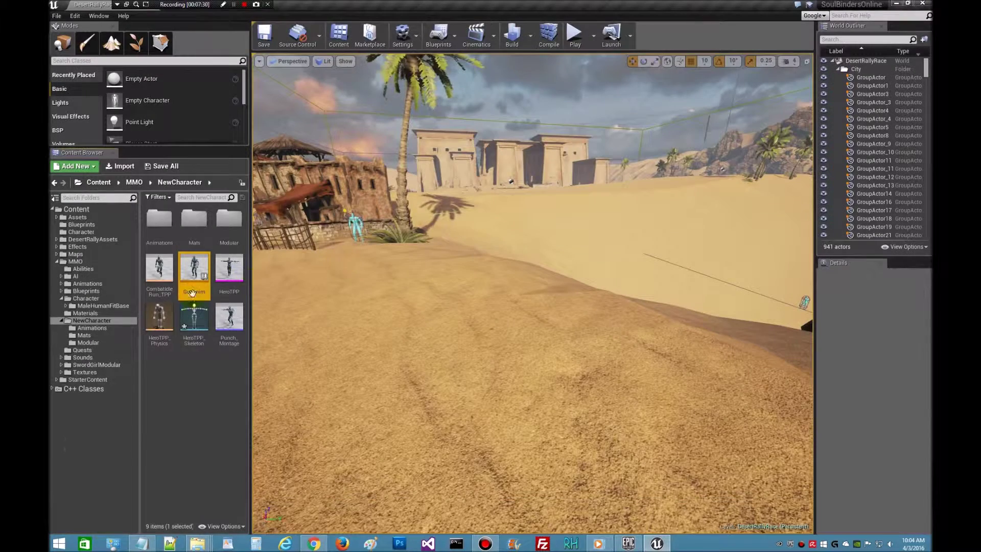
{"action": "left_click", "coordinate": [101, 300]}
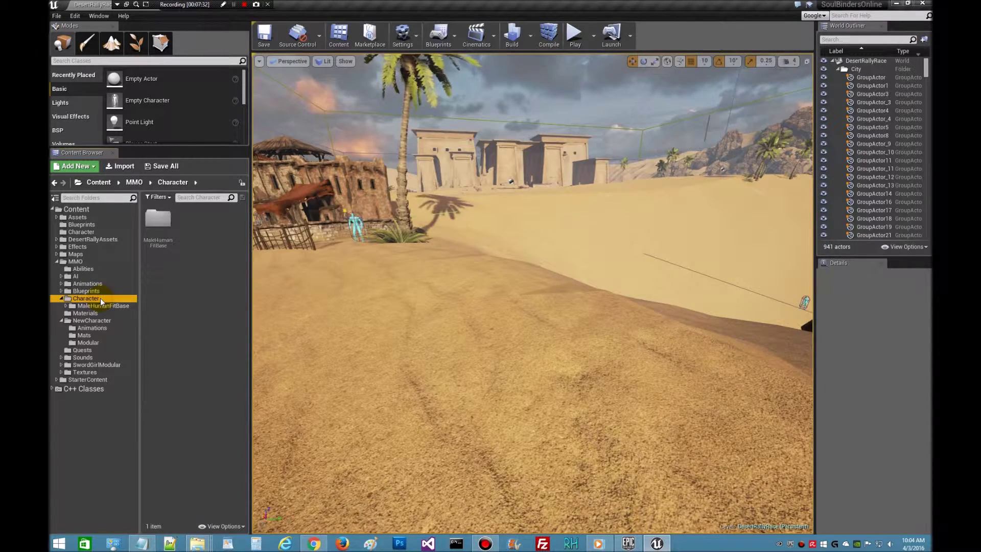
{"action": "left_click", "coordinate": [110, 306]}
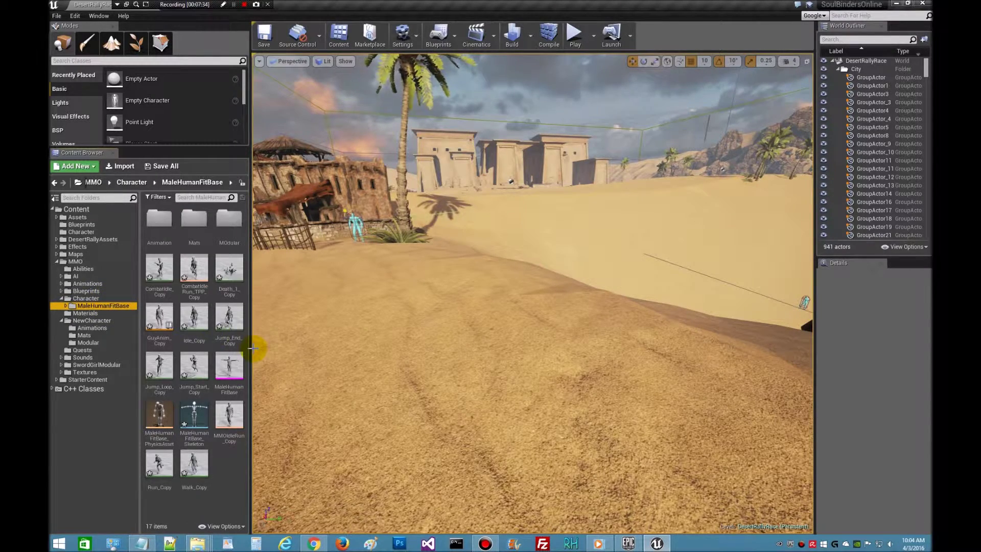
{"action": "double_click", "coordinate": [159, 317]}
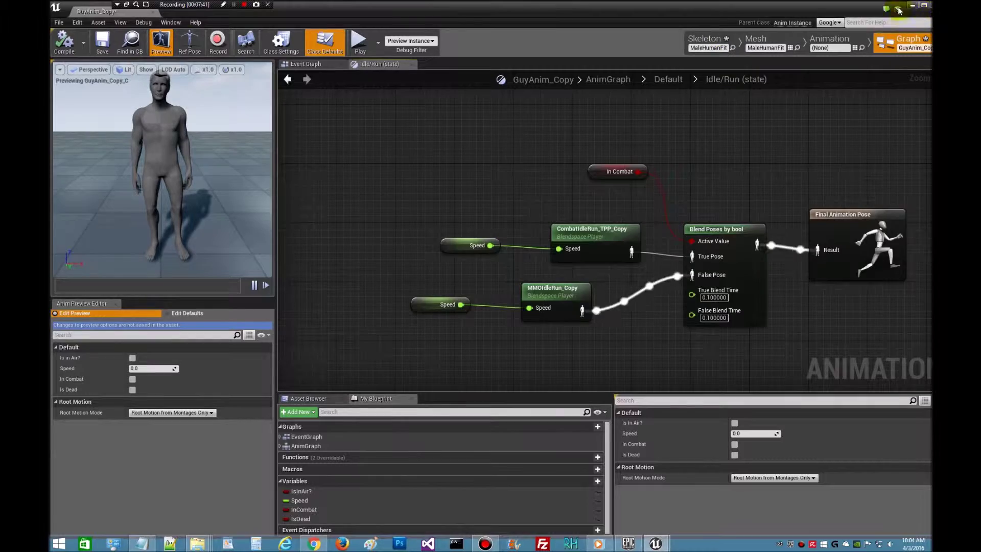
{"action": "left_click_drag", "start_coordinate": [863, 7], "coordinate": [822, 24]}
{"action": "left_click", "coordinate": [897, 22]}
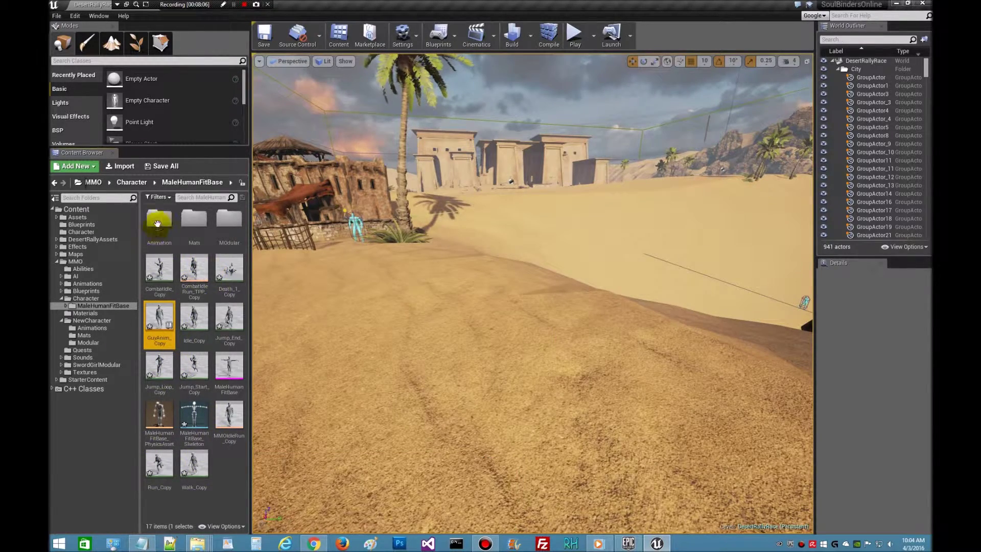
Open the MaleHumanFitBase/Animation subfolder containing idle, running and walk
{"action": "double_click", "coordinate": [159, 219]}
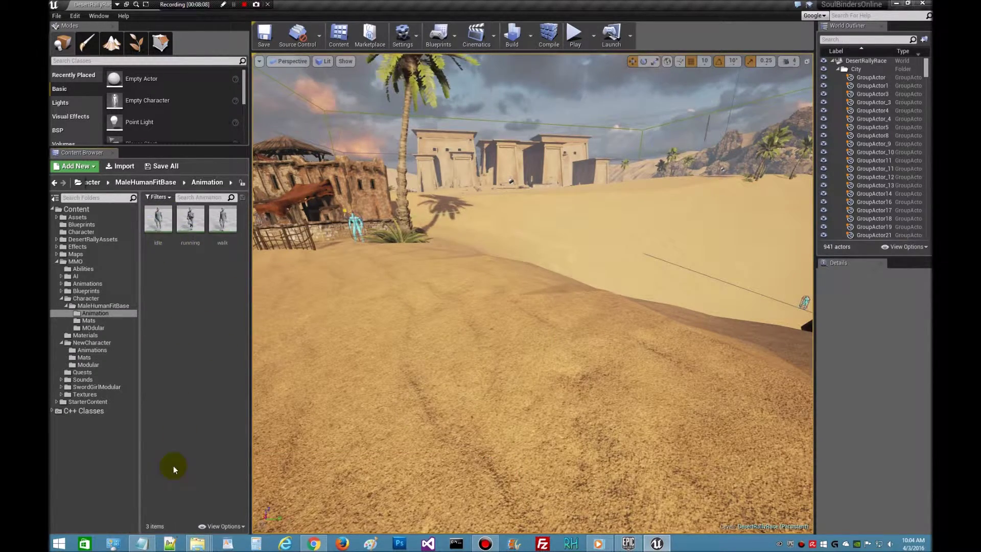
{"action": "left_click", "coordinate": [102, 305]}
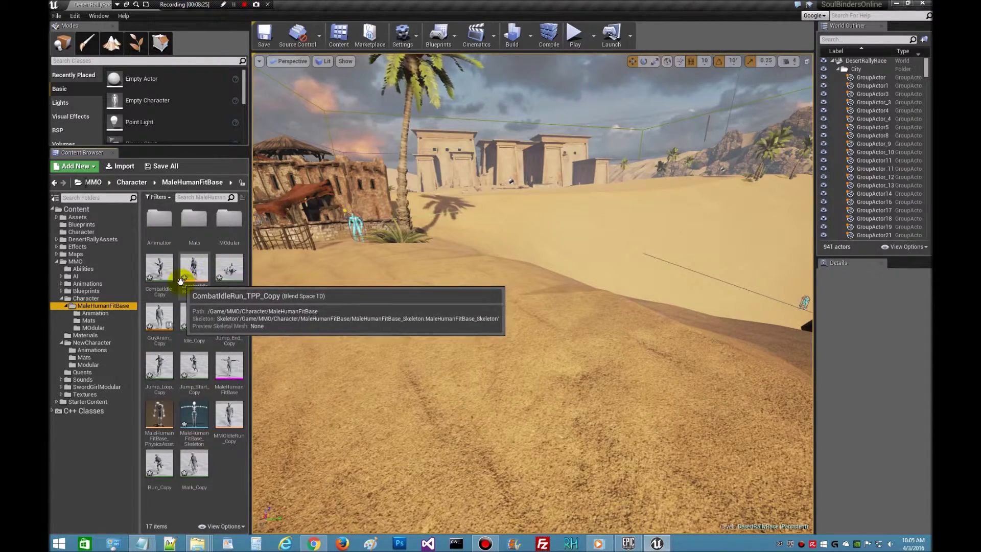
{"action": "double_click", "coordinate": [160, 223]}
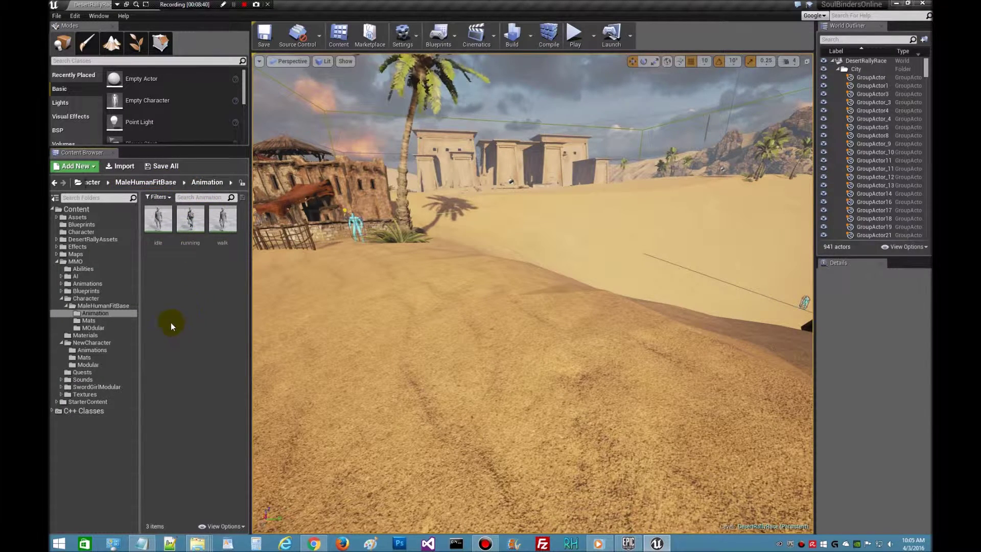
Open the ModularMaleHumanFit blueprint from the MMO Blueprints folder
{"action": "left_click", "coordinate": [85, 291]}
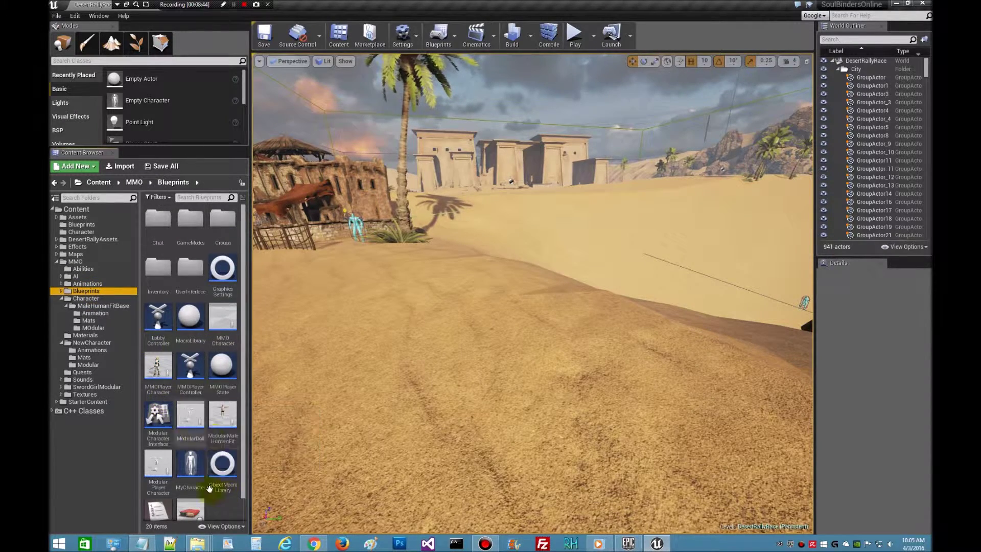
{"action": "left_click", "coordinate": [226, 417]}
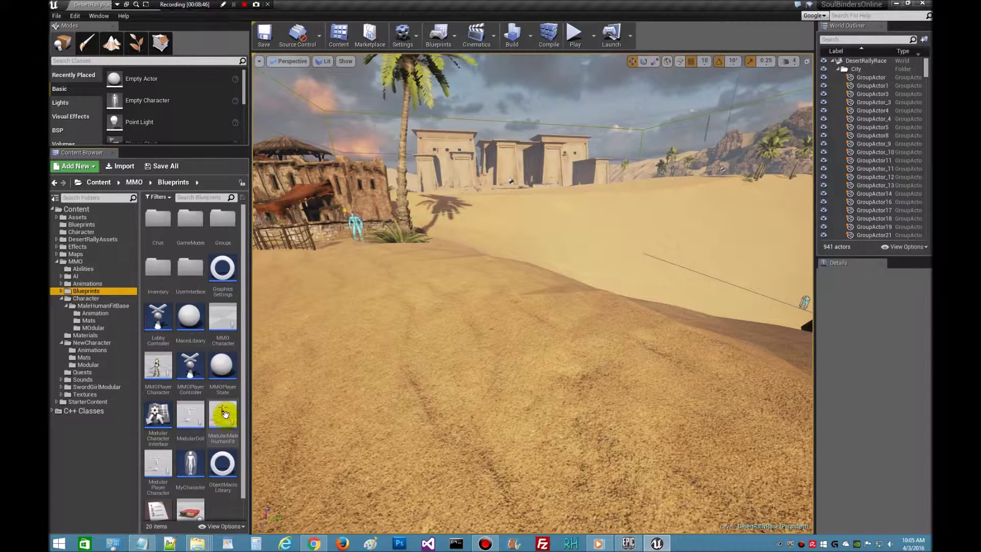
{"action": "double_click", "coordinate": [226, 417]}
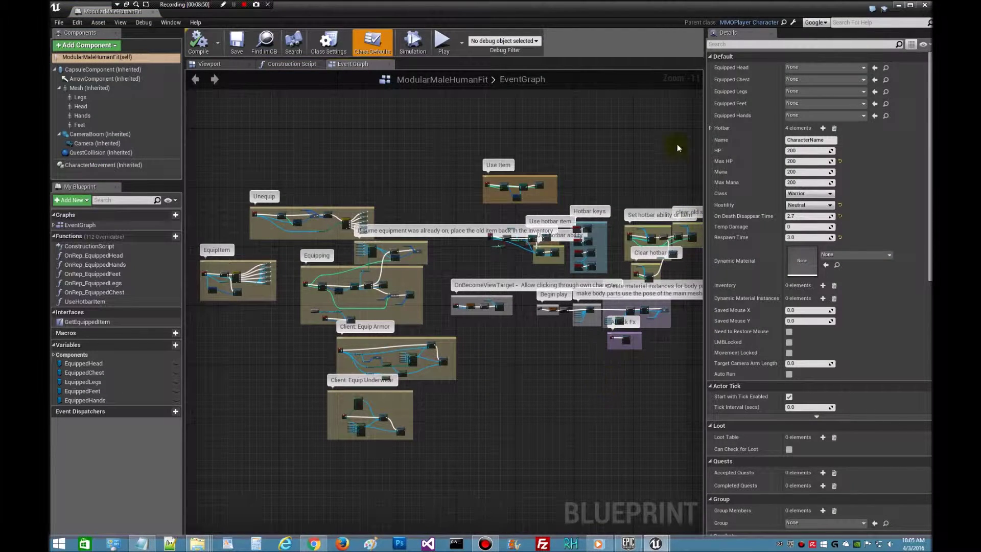
Set the Mesh component's anim class to GuyAnim_Copy, then compile, save and view the Viewport
{"action": "left_click", "coordinate": [105, 87]}
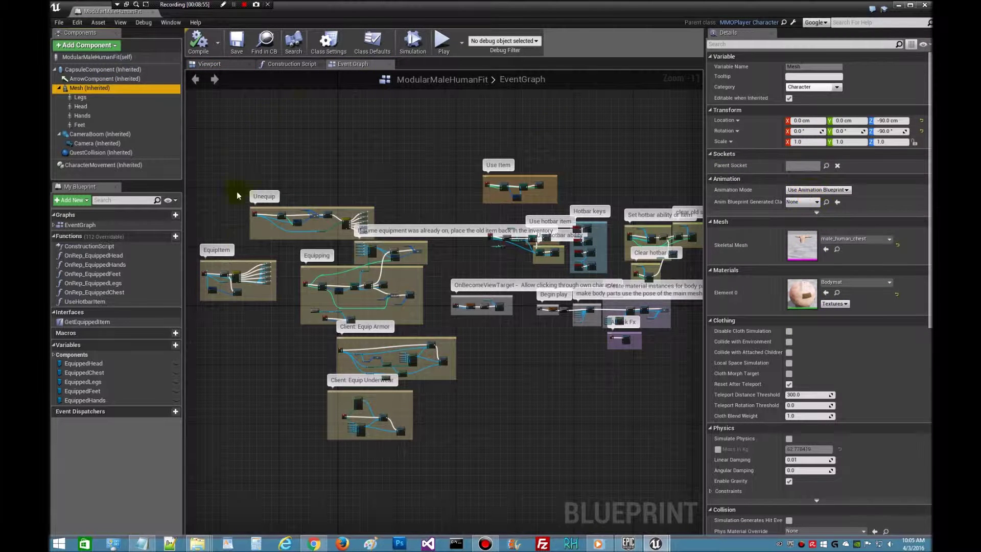
{"action": "left_click", "coordinate": [811, 202]}
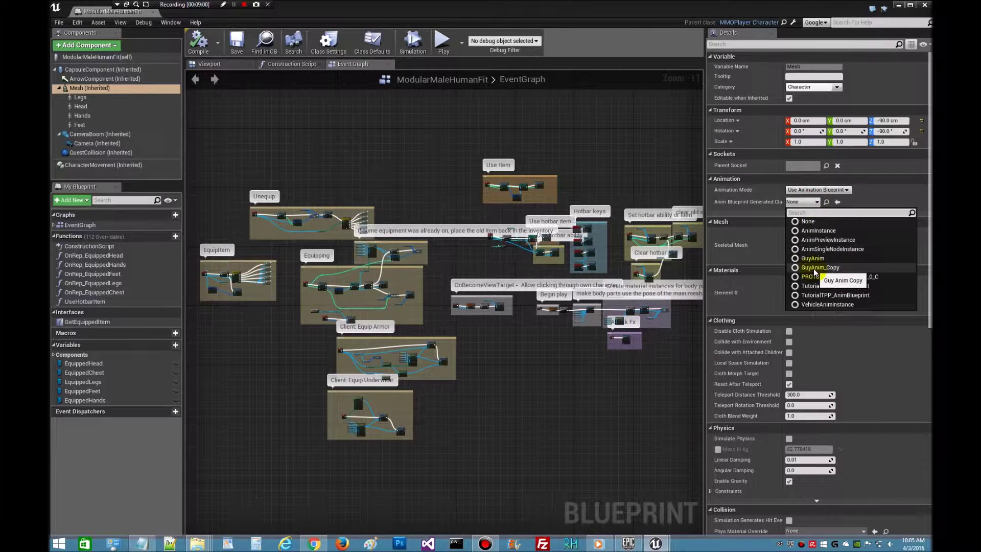
{"action": "left_click", "coordinate": [821, 267]}
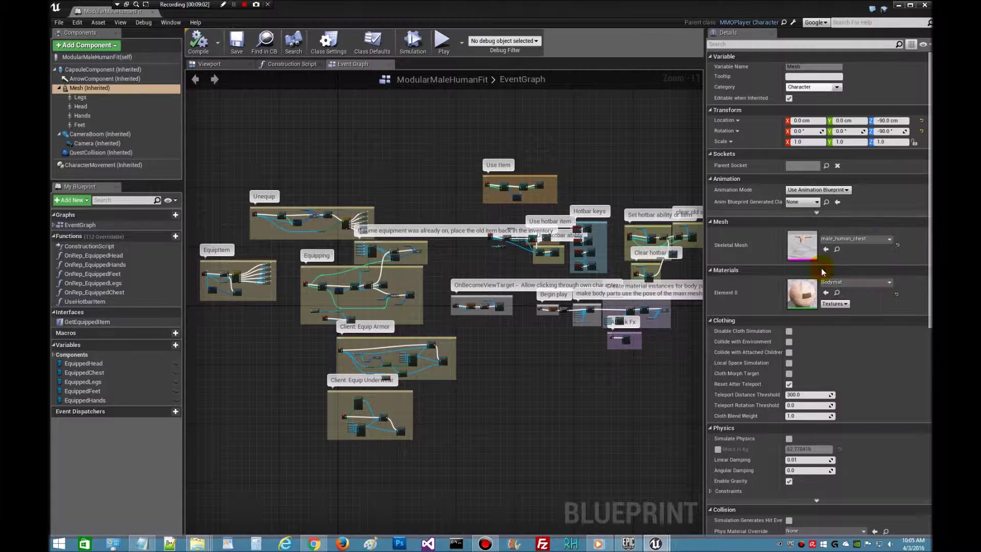
{"action": "left_click", "coordinate": [201, 45]}
{"action": "left_click", "coordinate": [235, 47]}
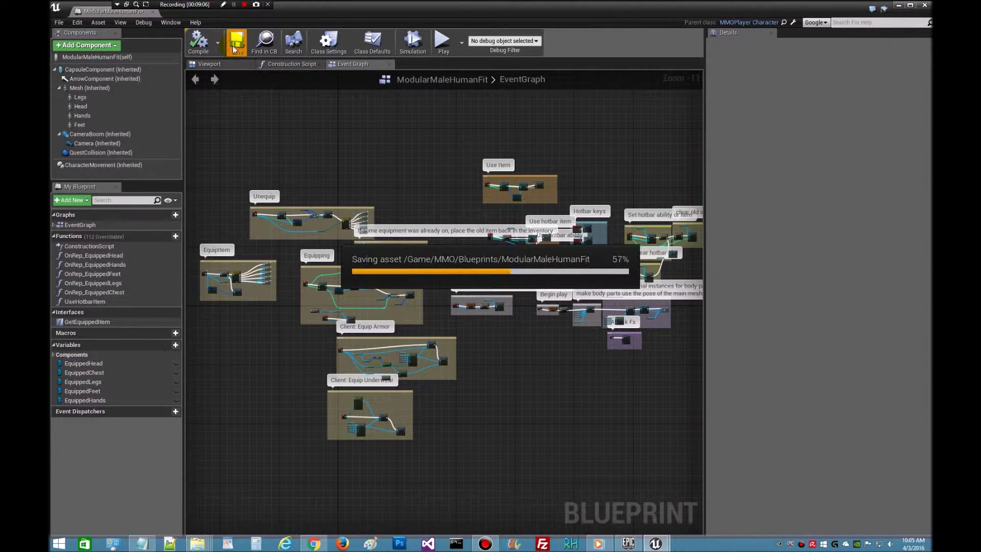
{"action": "left_click", "coordinate": [222, 65]}
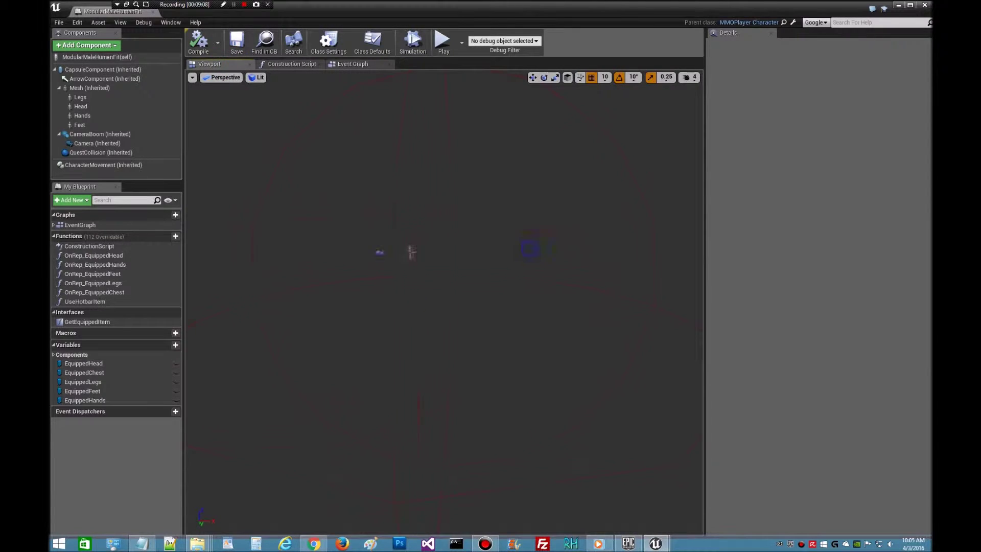
Orbit and zoom around the assembled male character, then restore the blueprint window size
{"action": "right_click_drag", "start_coordinate": [445, 302], "coordinate": [460, 291]}
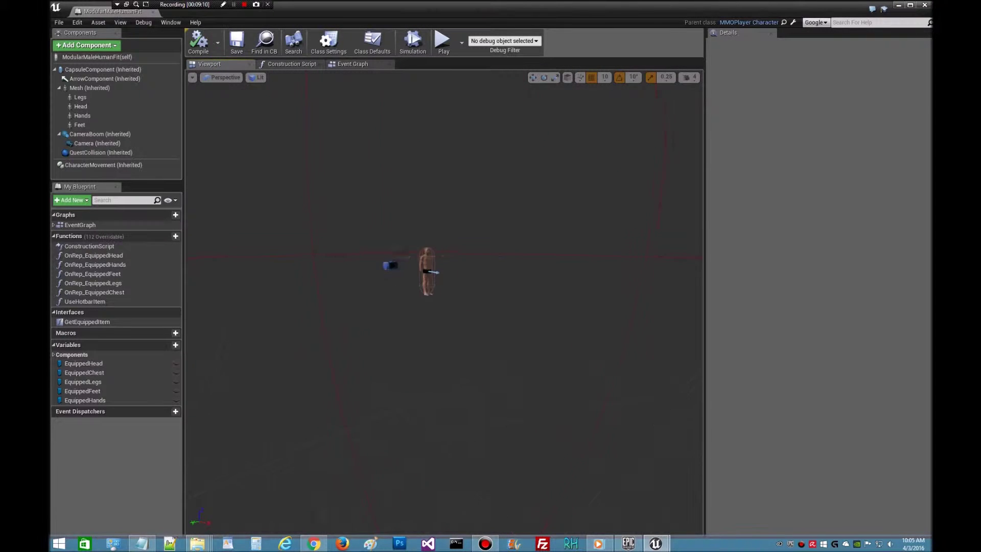
{"action": "scroll", "coordinate": [444, 302], "scroll_direction": "up", "scroll_amount": 6}
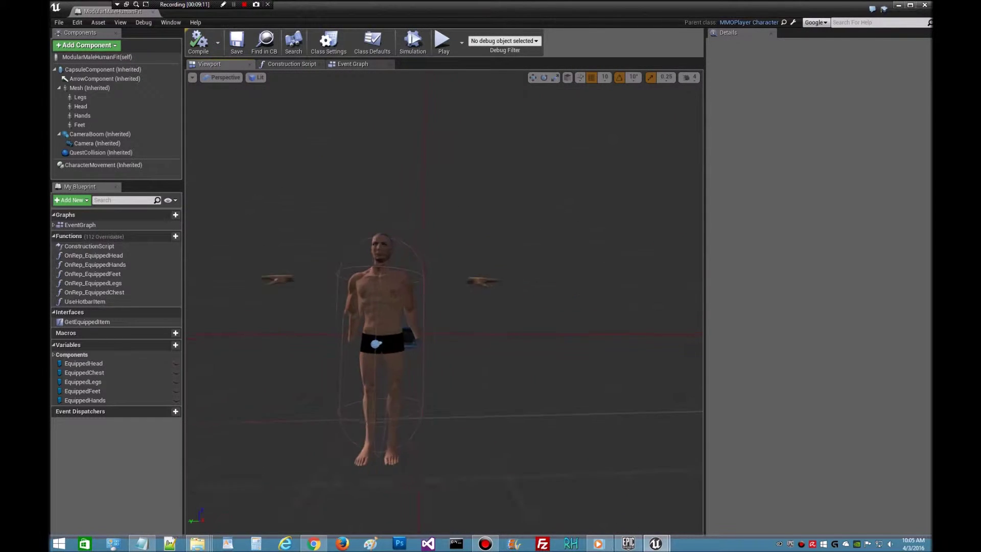
{"action": "left_click_drag", "start_coordinate": [353, 269], "coordinate": [353, 270]}
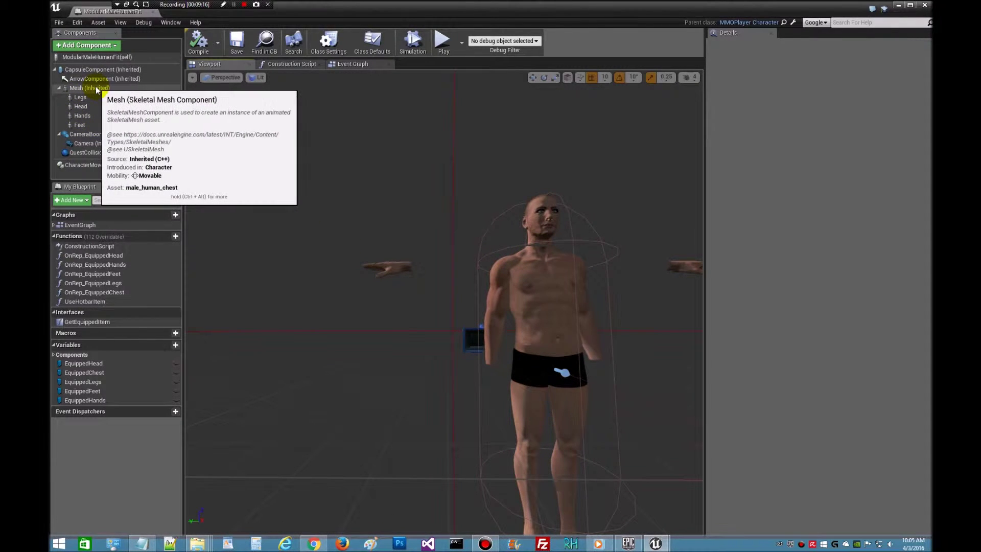
{"action": "left_click", "coordinate": [527, 253]}
{"action": "left_click_drag", "start_coordinate": [606, 306], "coordinate": [480, 291]}
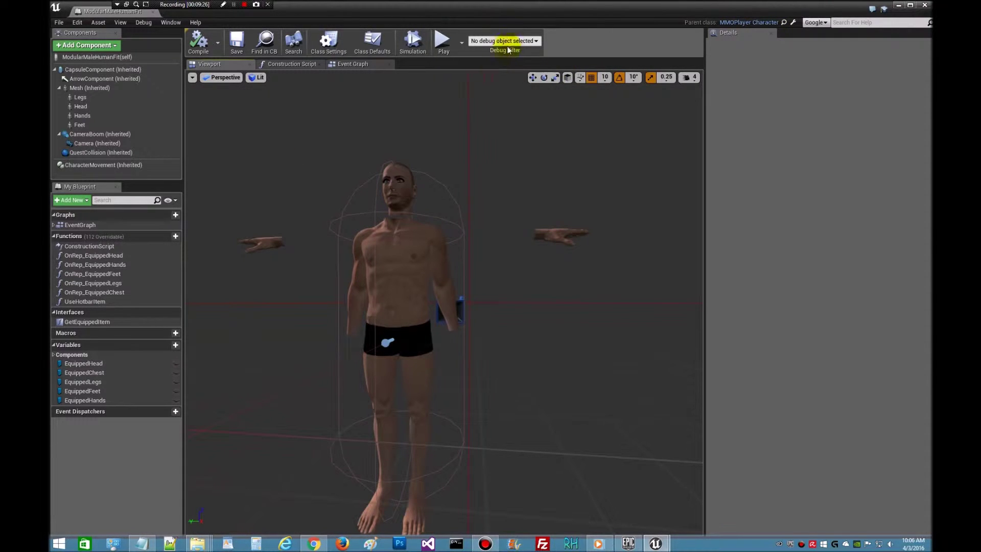
{"action": "double_click", "coordinate": [542, 18]}
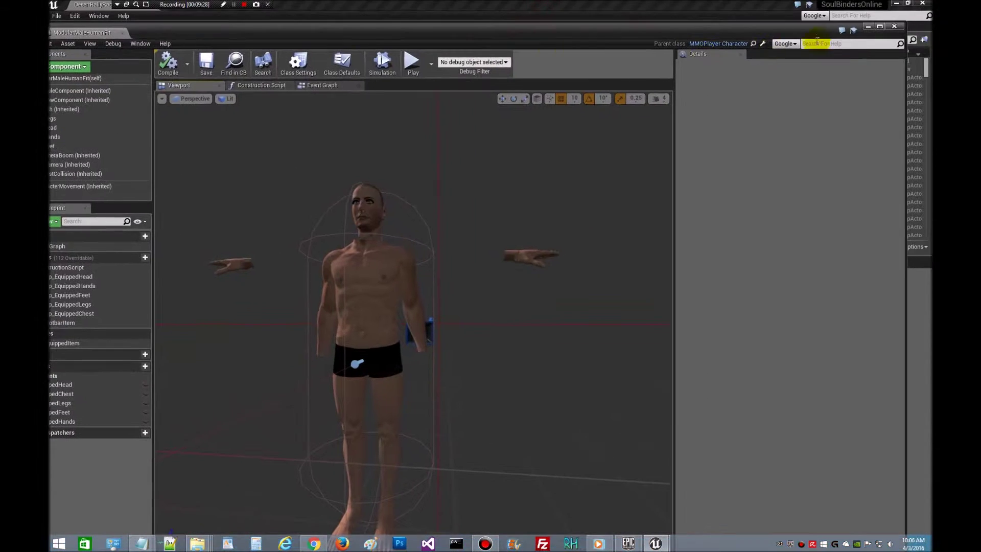
Close the character blueprint and open the MMOGame game mode from MMO/Blueprints/GameModes
{"action": "left_click", "coordinate": [895, 26]}
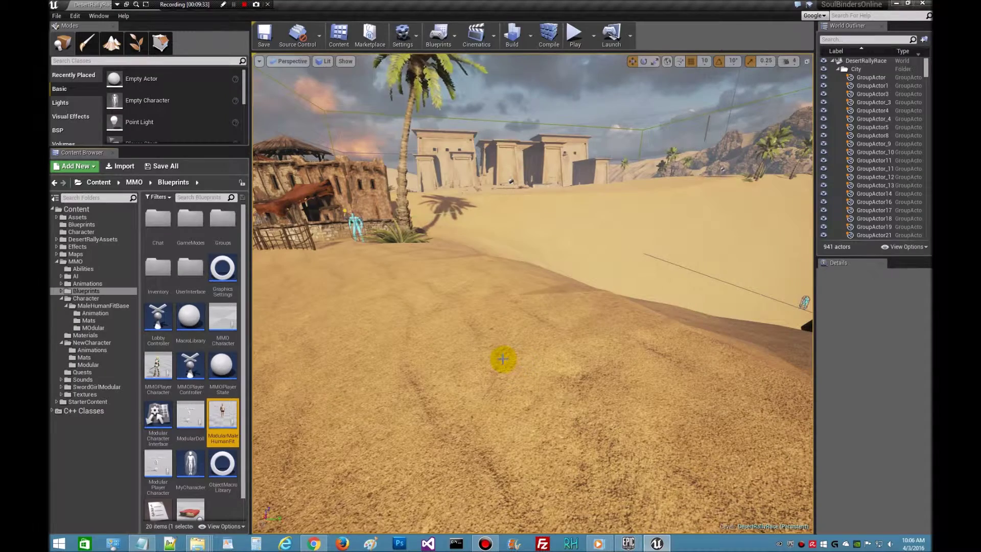
{"action": "left_click", "coordinate": [92, 298]}
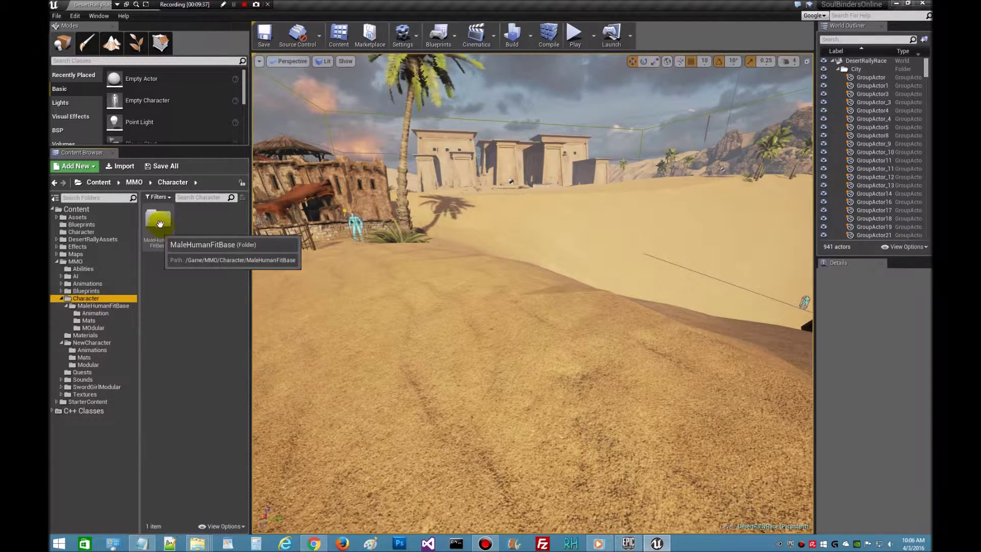
{"action": "double_click", "coordinate": [160, 222]}
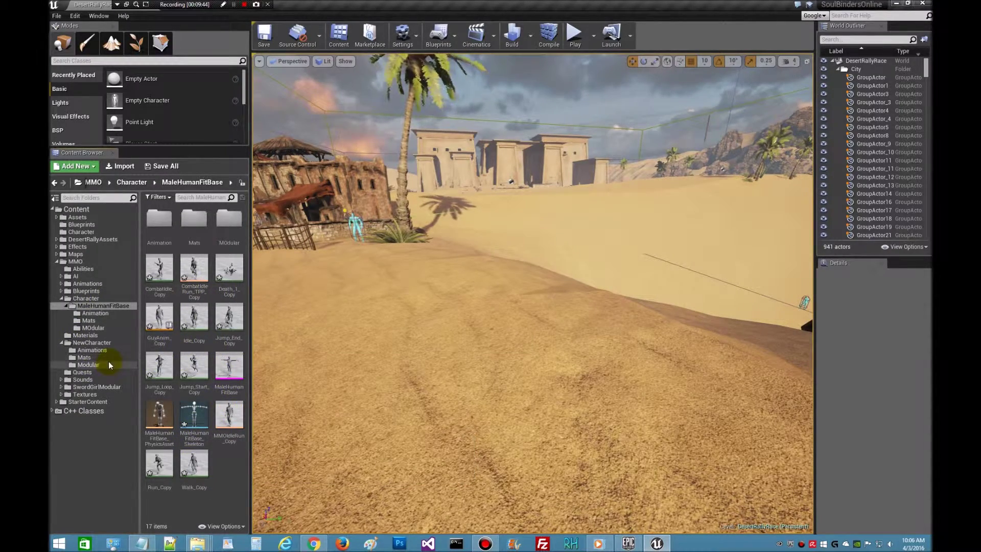
{"action": "left_click", "coordinate": [103, 292]}
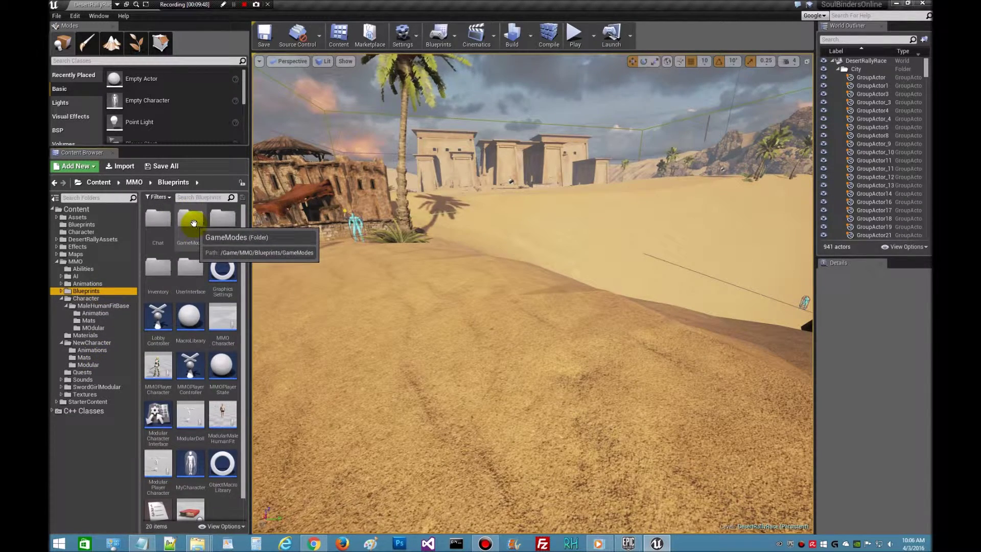
{"action": "double_click", "coordinate": [194, 223]}
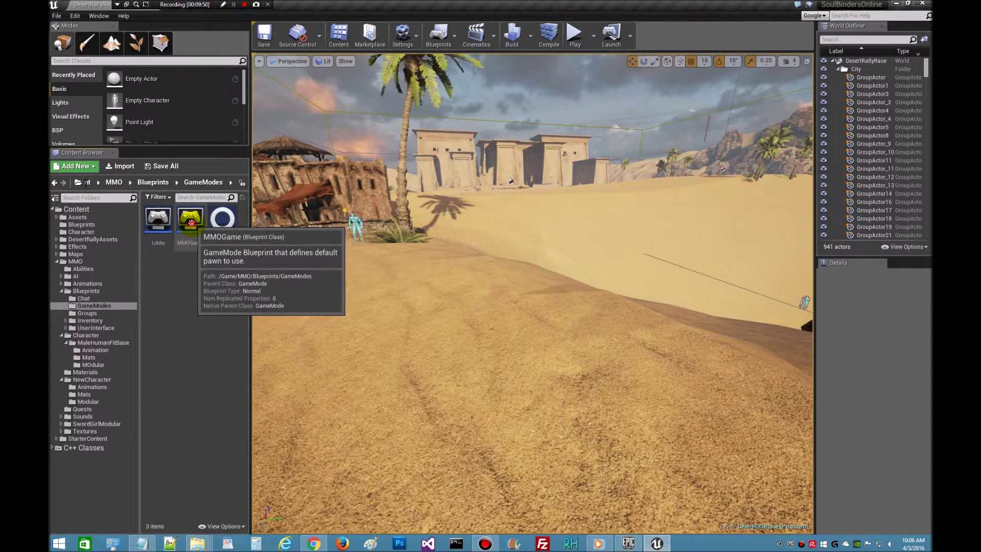
{"action": "double_click", "coordinate": [191, 223]}
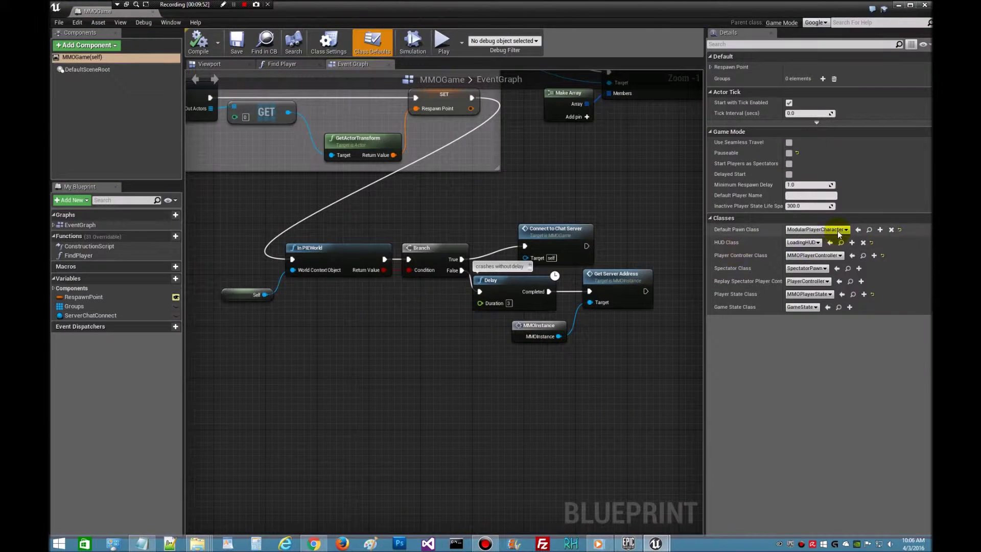
Set Default Pawn Class to ModularMaleHumanFit, save MMOGame and close its editor
{"action": "left_click", "coordinate": [843, 230]}
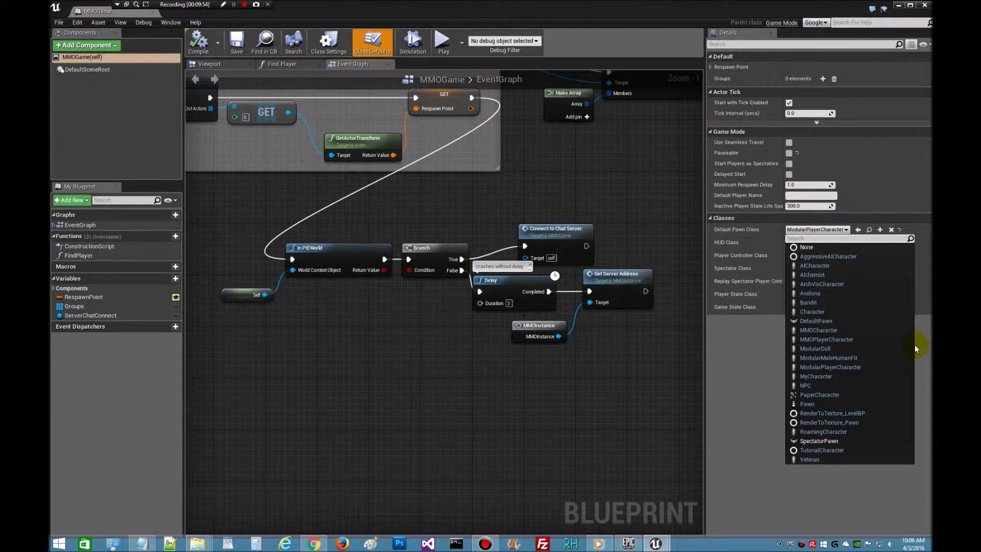
{"action": "left_click", "coordinate": [849, 359]}
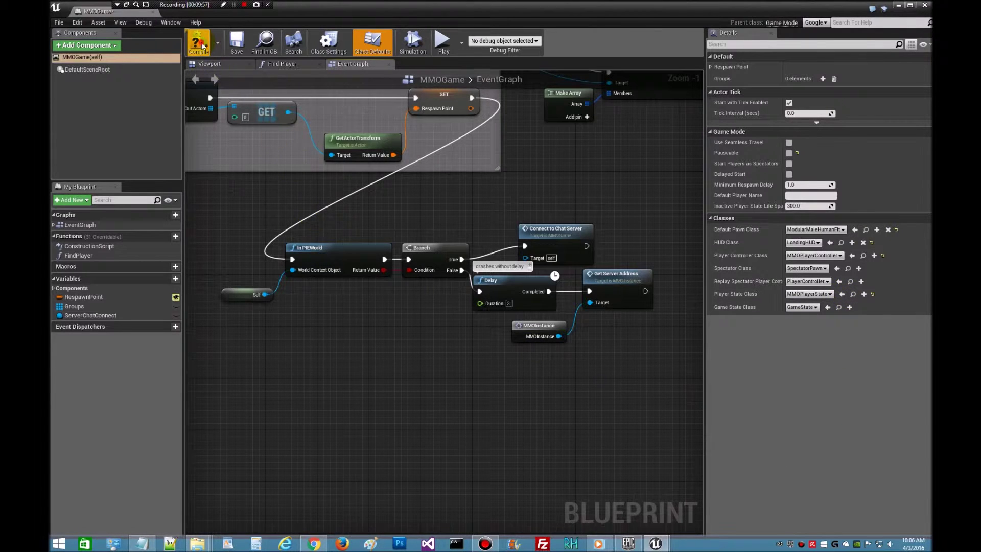
{"action": "left_click", "coordinate": [236, 46]}
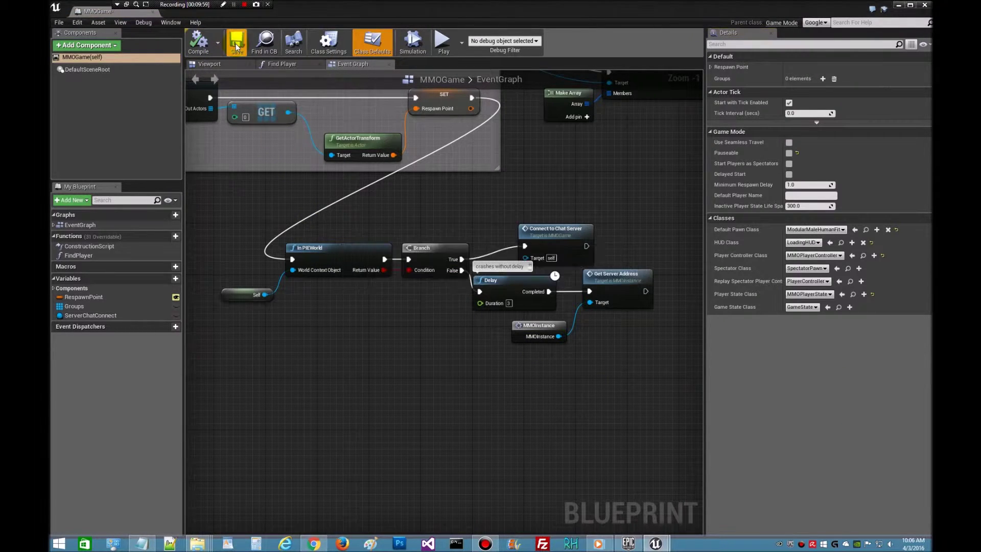
{"action": "left_click", "coordinate": [925, 8]}
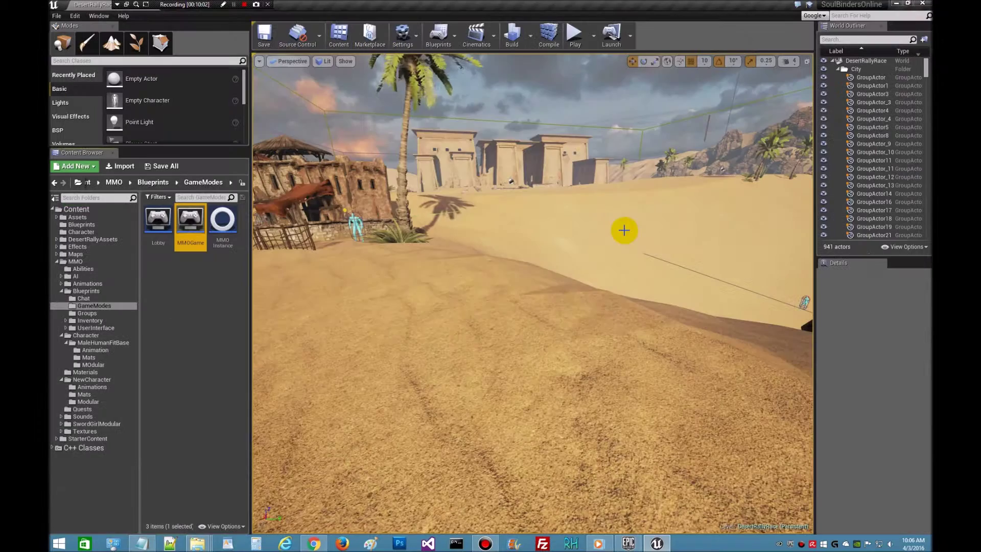
Play the desert level in the viewport and swing the camera around the male character
{"action": "left_click", "coordinate": [592, 39]}
{"action": "left_click", "coordinate": [575, 35]}
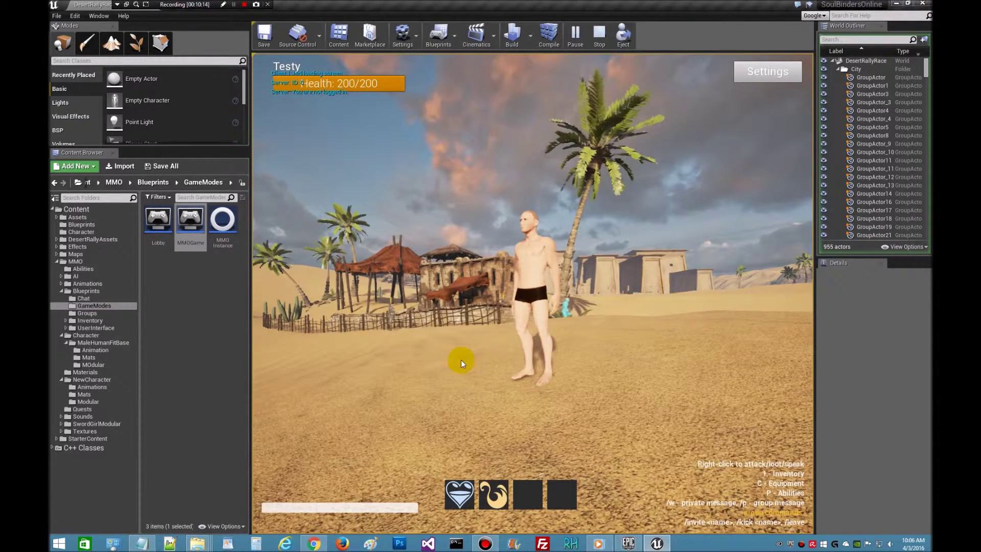
{"action": "left_click", "coordinate": [409, 316]}
{"action": "left_click_drag", "start_coordinate": [409, 315], "coordinate": [685, 339]}
{"action": "left_click", "coordinate": [685, 339]}
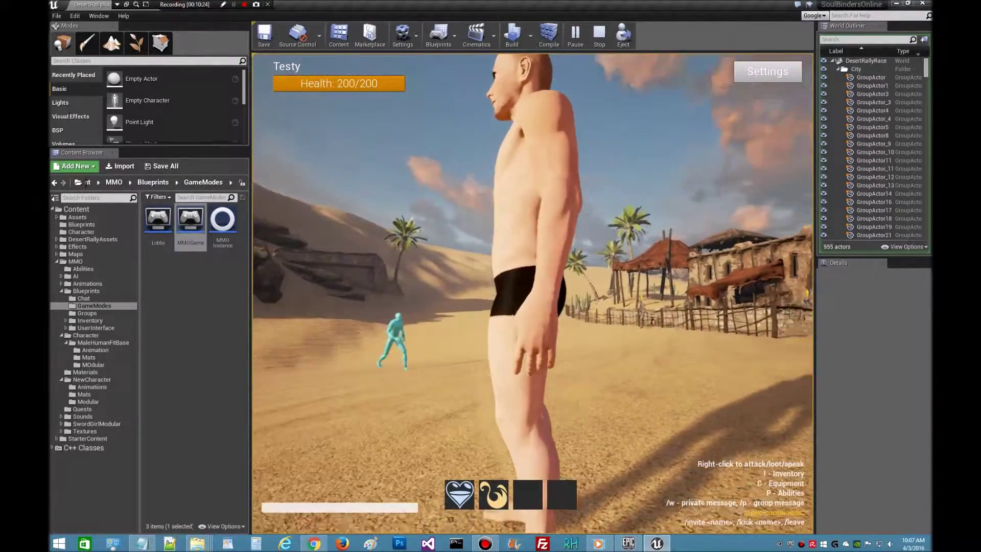
{"action": "left_click", "coordinate": [644, 307]}
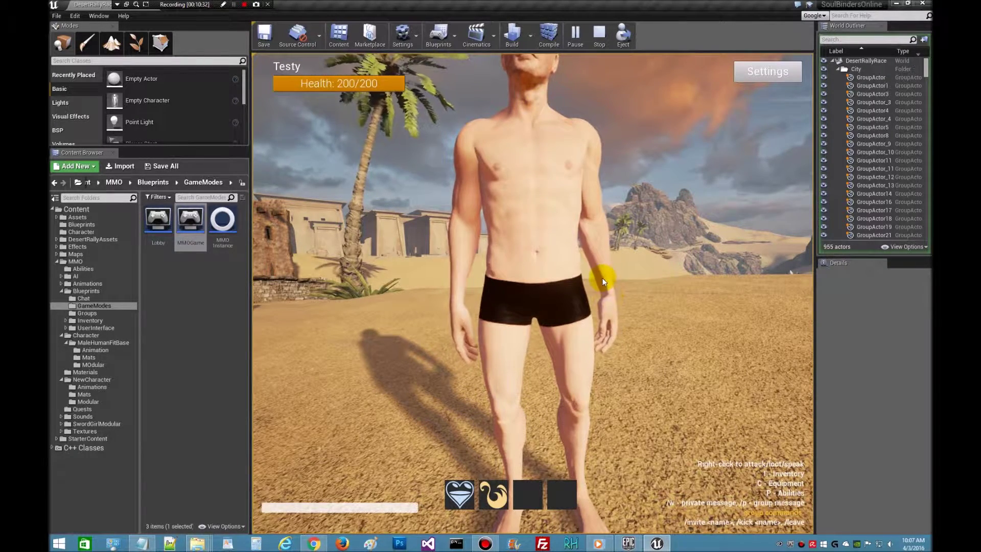
{"action": "left_click", "coordinate": [686, 311]}
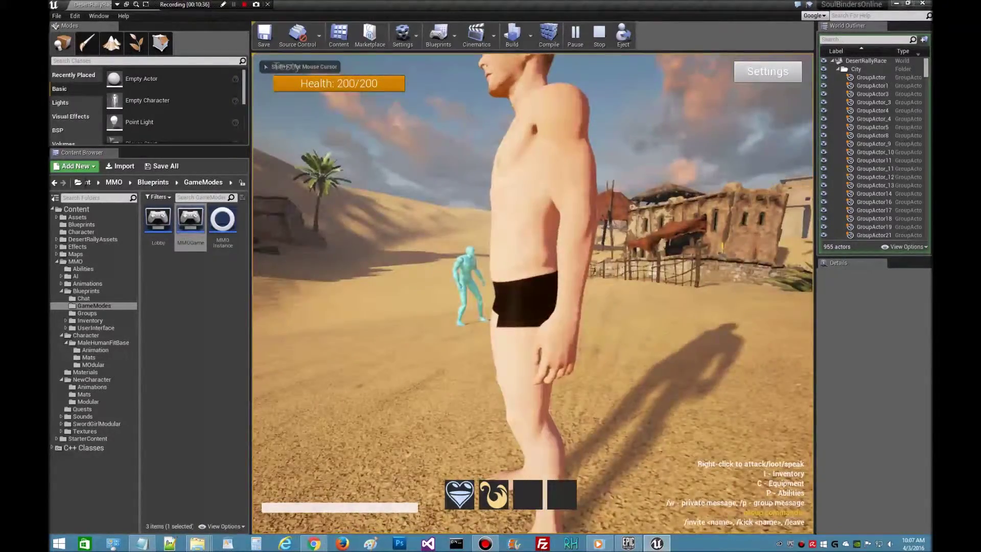
{"action": "left_click_drag", "start_coordinate": [686, 308], "coordinate": [491, 373]}
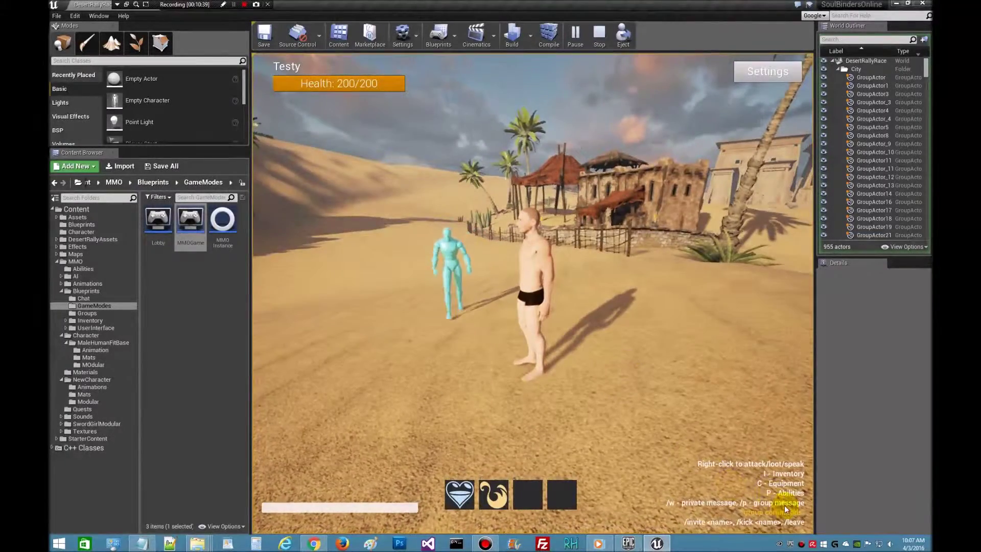
Run the character forward with W toward the huts and buildings, steering the camera
{"action": "key", "text": "w"}
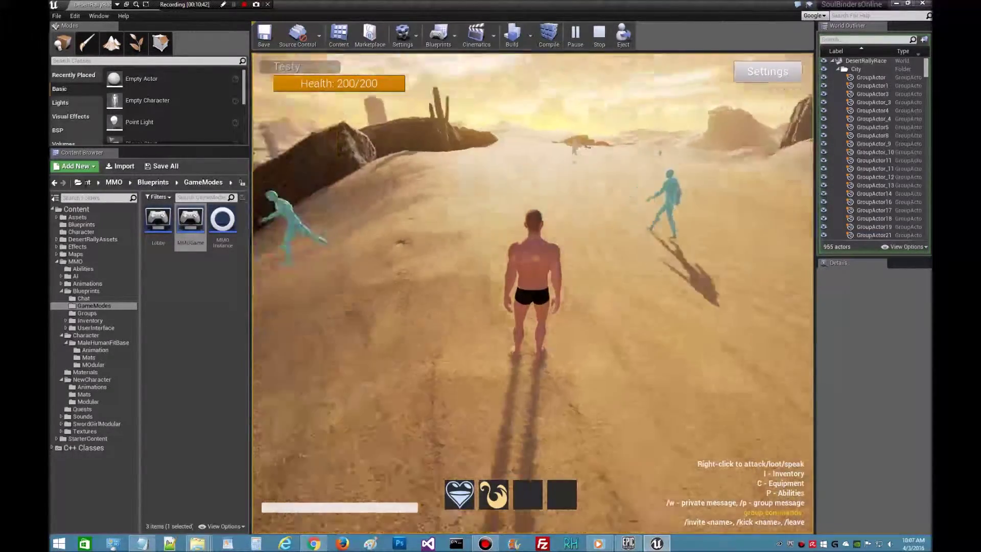
{"action": "key", "text": "w"}
{"action": "left_click_drag", "start_coordinate": [593, 345], "coordinate": [513, 364]}
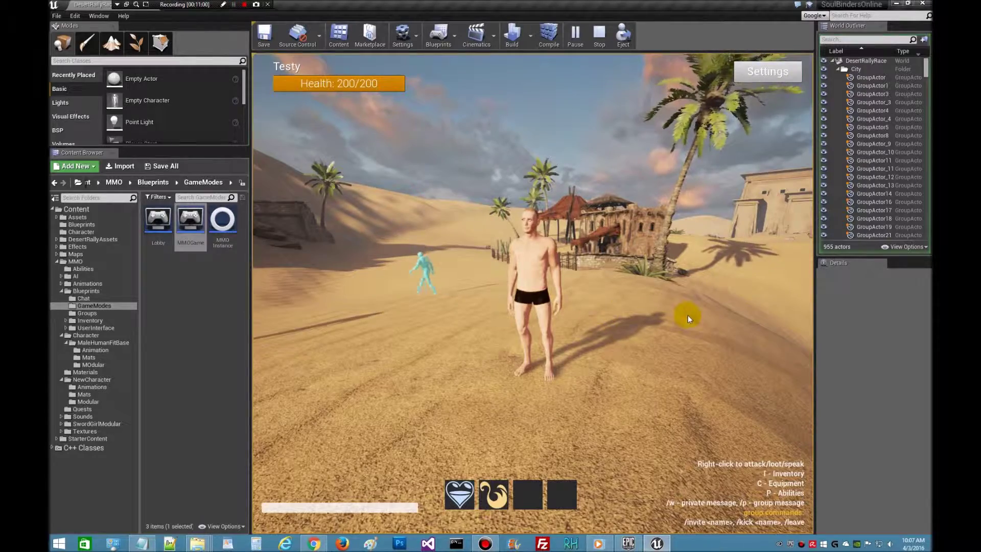
{"action": "left_click_drag", "start_coordinate": [690, 290], "coordinate": [652, 250]}
{"action": "key", "text": "w"}
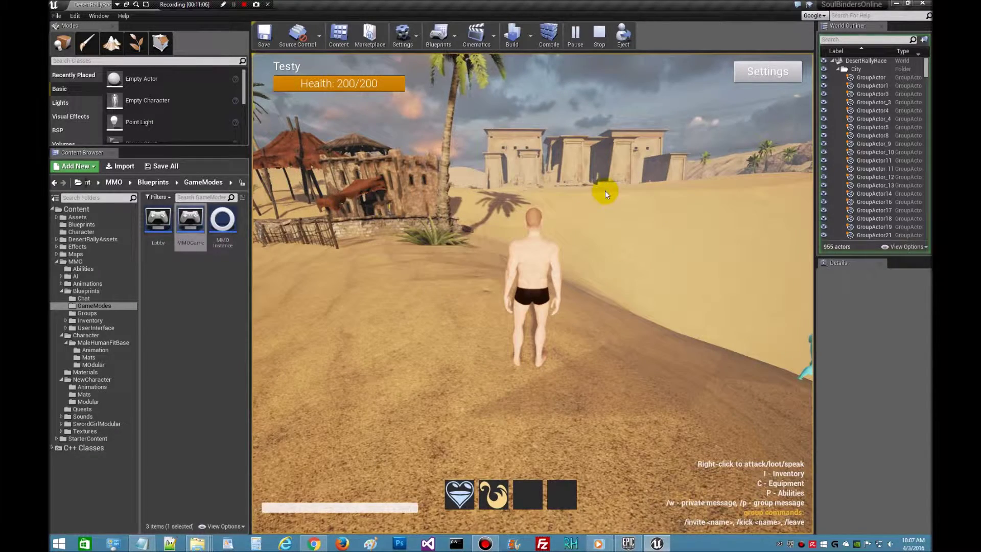